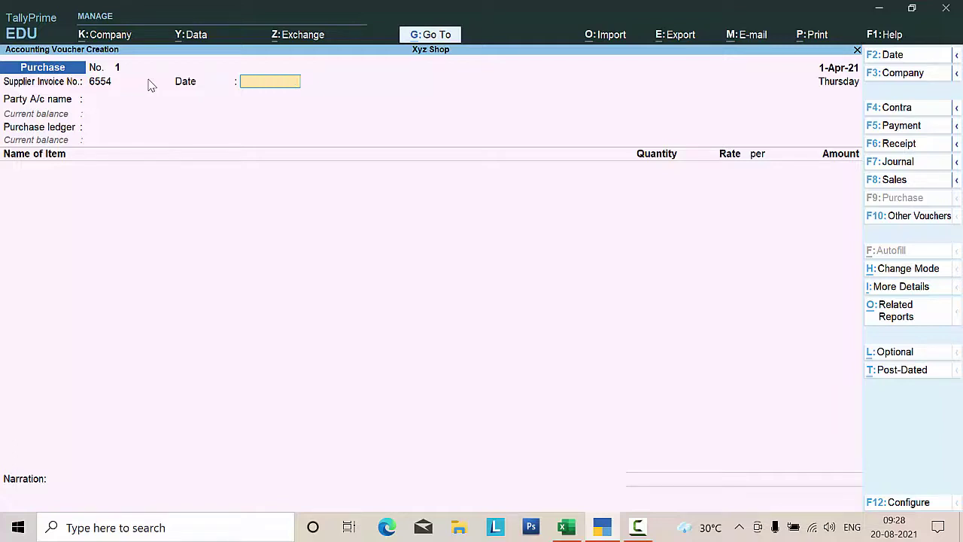
Discard the open purchase voucher and start creating a new ledger
{"action": "key", "text": "Escape"}
{"action": "key", "text": "y"}
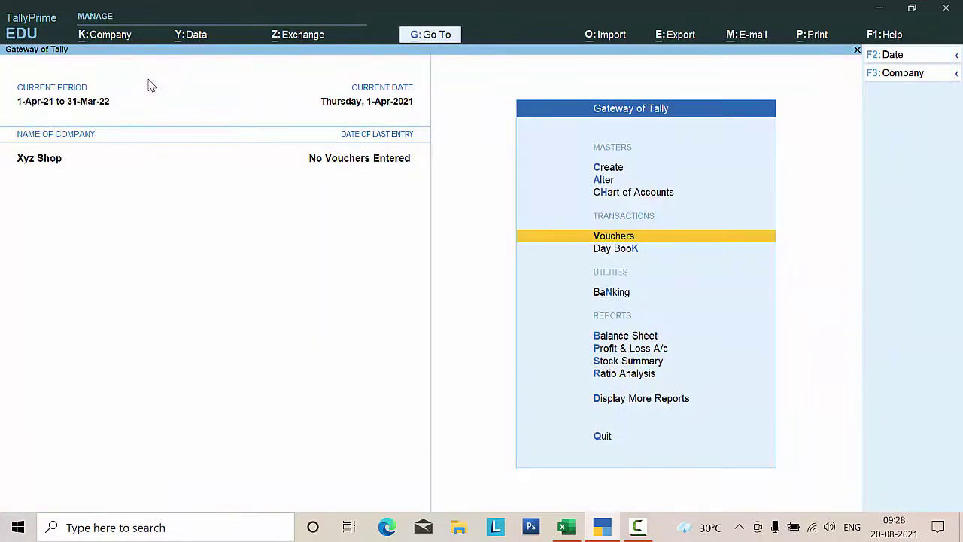
{"action": "left_click", "coordinate": [610, 170]}
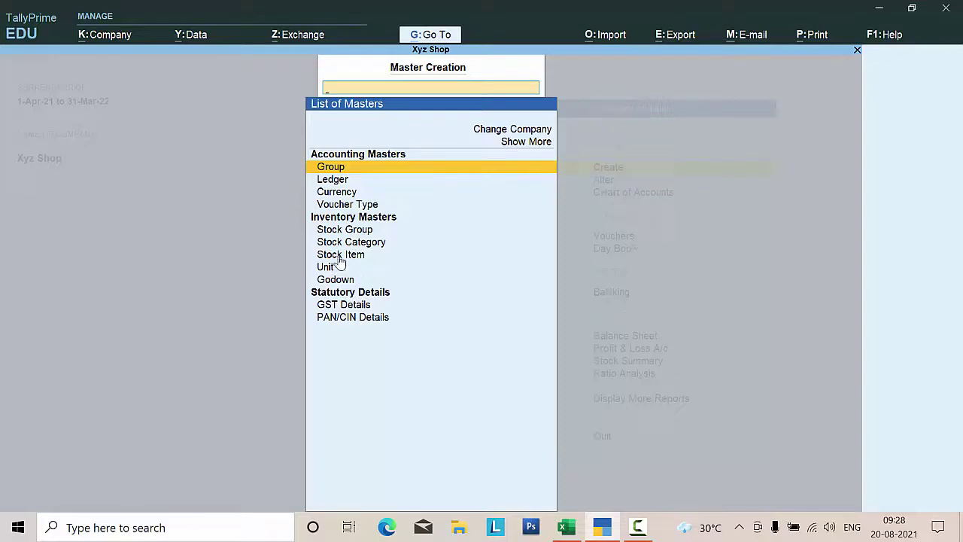
{"action": "left_click", "coordinate": [341, 180]}
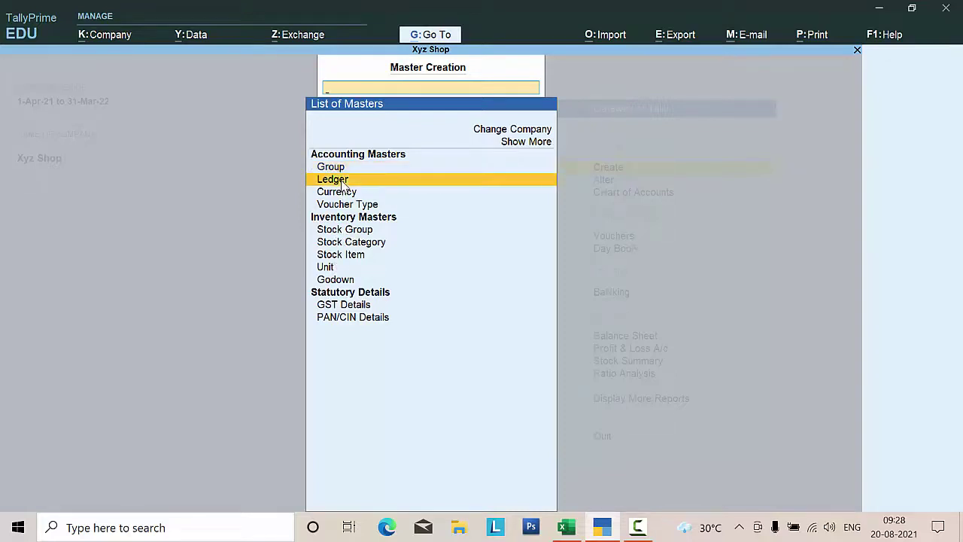
{"action": "left_click", "coordinate": [341, 181]}
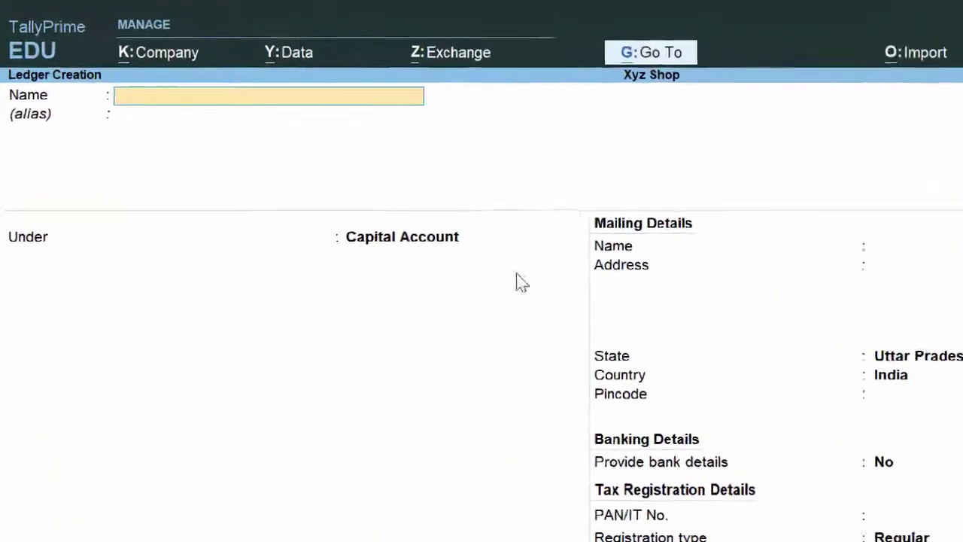
Enter the supplier's name as the ledger name and group the ledger under Sundry Creditors
{"action": "type", "text": "Ra"}
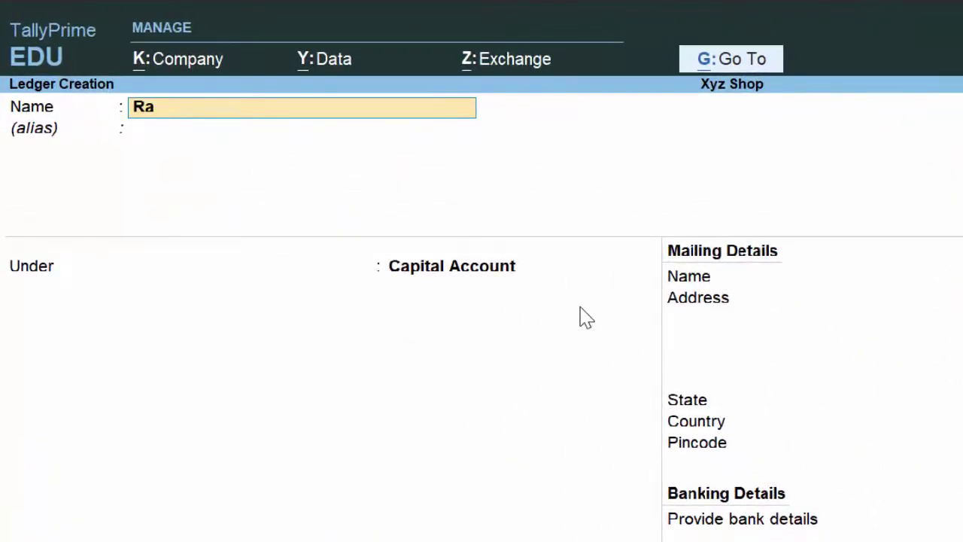
{"action": "type", "text": "m C"}
{"action": "key", "text": "Return"}
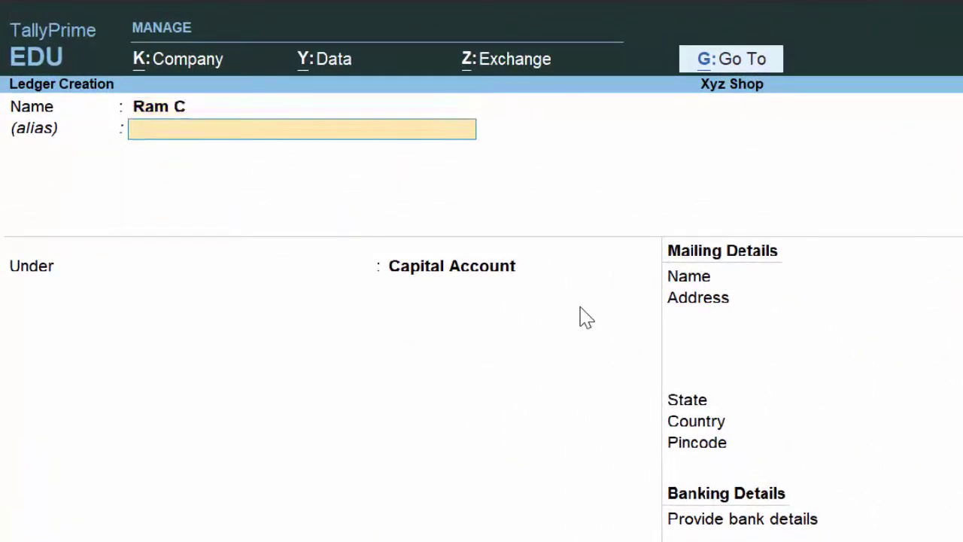
{"action": "key", "text": "Return"}
{"action": "type", "text": "S"}
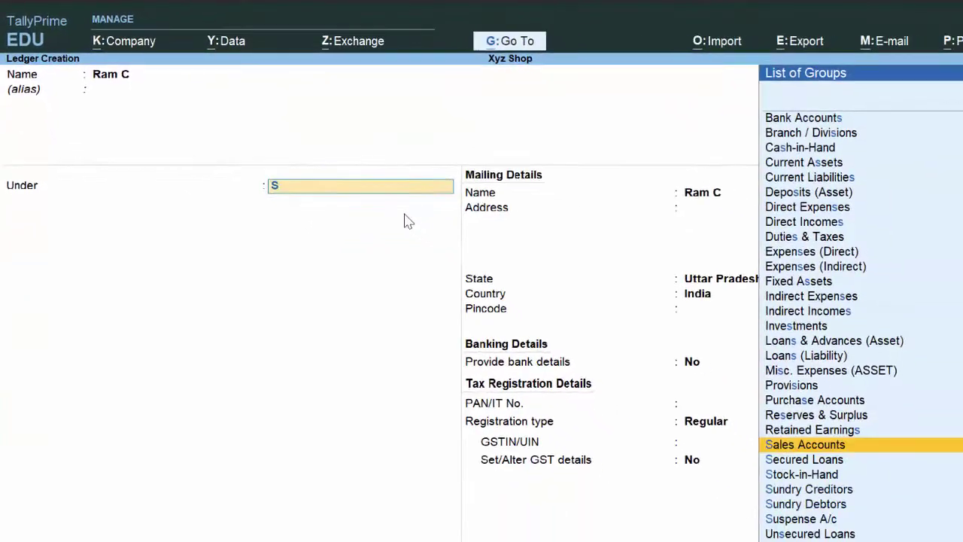
{"action": "key", "text": "Down"}
{"action": "key", "text": "Down"}
{"action": "key", "text": "Down"}
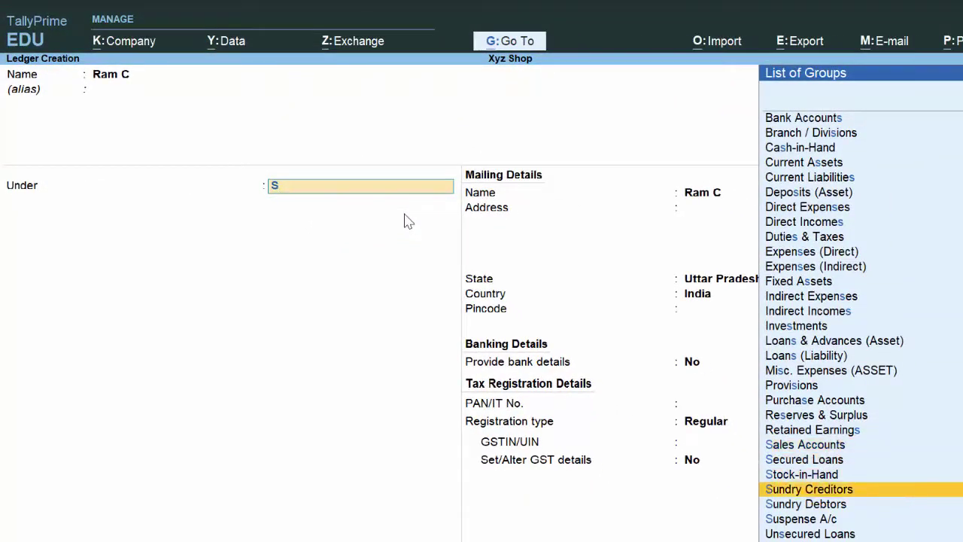
{"action": "key", "text": "Return"}
Keep the supplier ledger's remaining defaults with GSTIN/UIN left blank, save it and leave ledger creation
{"action": "key", "text": "Return"}
{"action": "key", "text": "Return"}
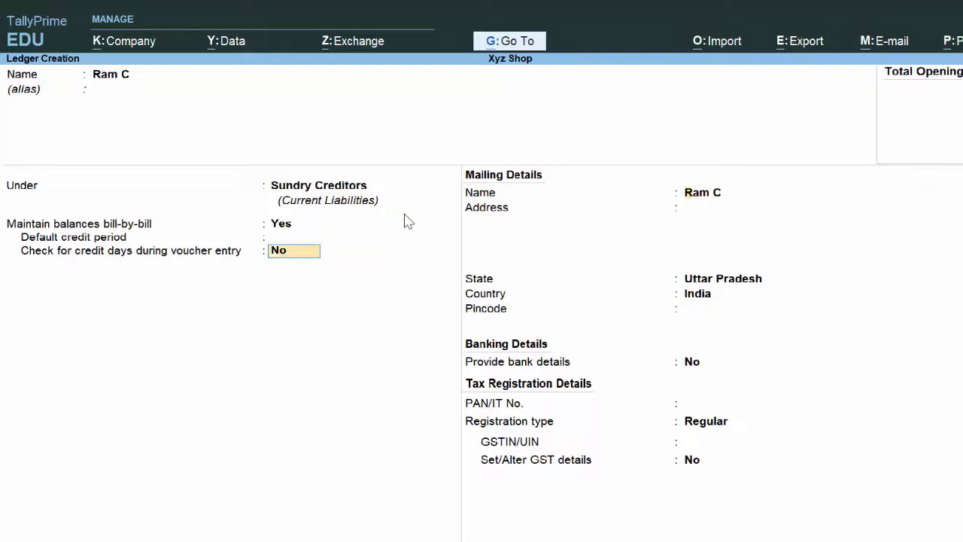
{"action": "key", "text": "Return"}
{"action": "key", "text": "Return"}
{"action": "key", "text": "Return"}
{"action": "key", "text": "Return"}
{"action": "key", "text": "Return"}
{"action": "key", "text": "Return"}
{"action": "key", "text": "Return"}
{"action": "key", "text": "Return"}
{"action": "key", "text": "Return"}
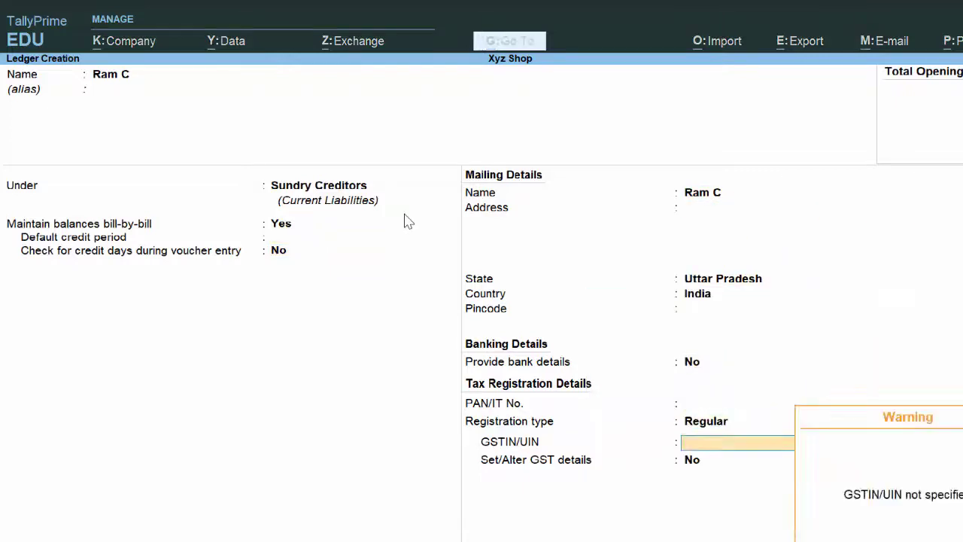
{"action": "key", "text": "Return"}
{"action": "key", "text": "Return"}
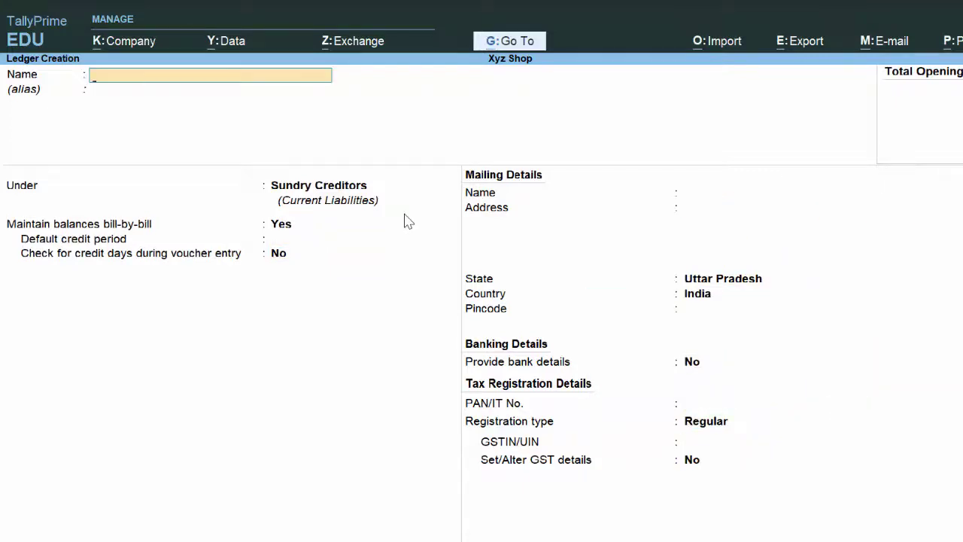
{"action": "key", "text": "Escape"}
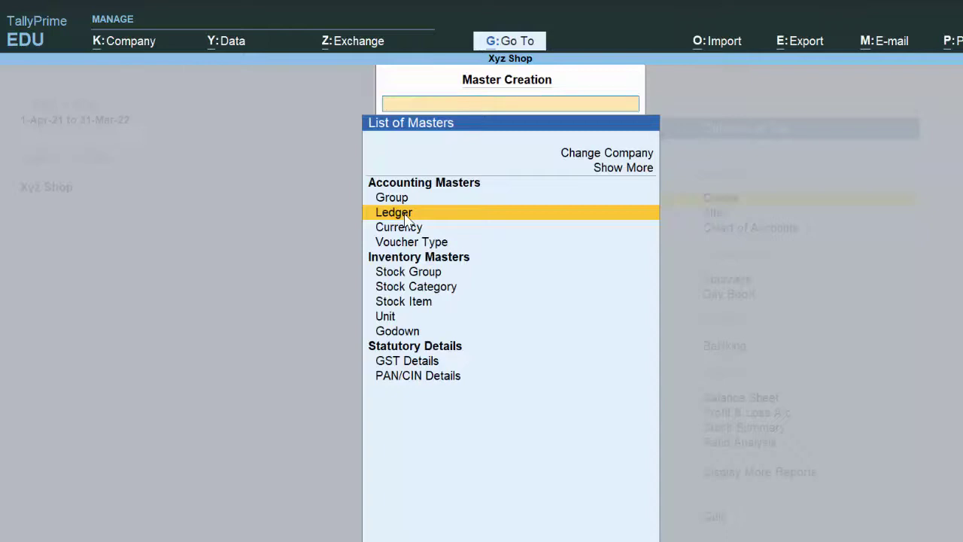
Start a new stock item named Mouse under Primary with its units left as Not Applicable
{"action": "key", "text": "Down"}
{"action": "key", "text": "Down"}
{"action": "key", "text": "Down"}
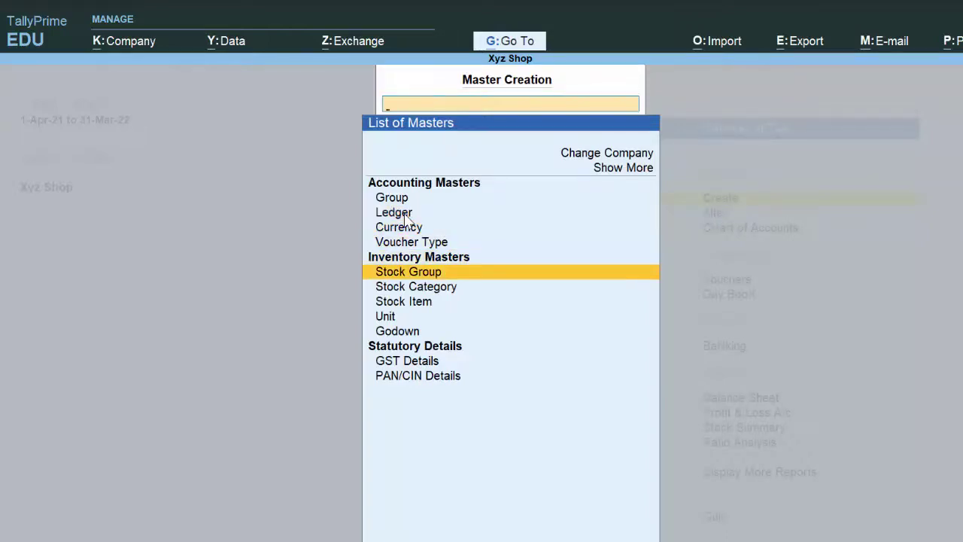
{"action": "key", "text": "Down"}
{"action": "key", "text": "Down"}
{"action": "key", "text": "Return"}
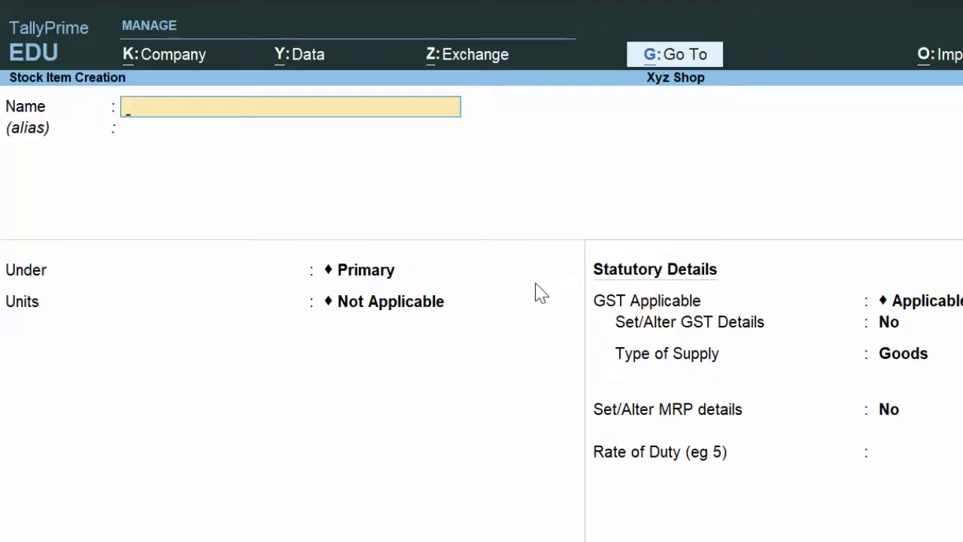
{"action": "type", "text": "Mouse"}
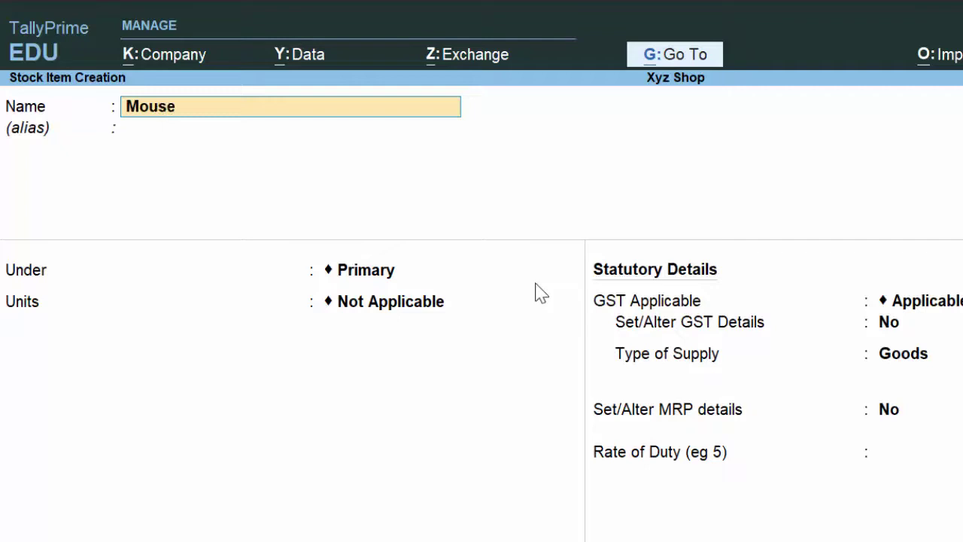
{"action": "key", "text": "Return"}
{"action": "key", "text": "Return"}
{"action": "key", "text": "Return"}
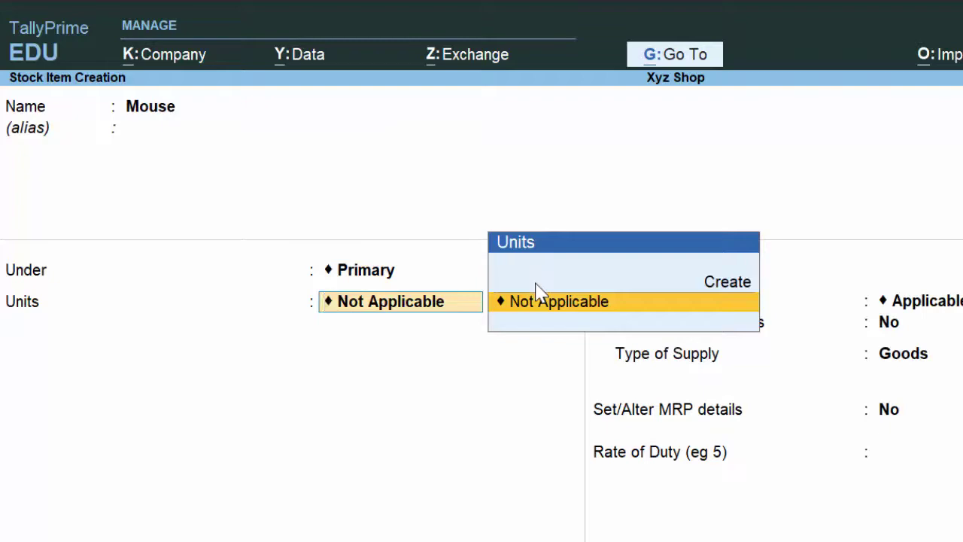
{"action": "key", "text": "Return"}
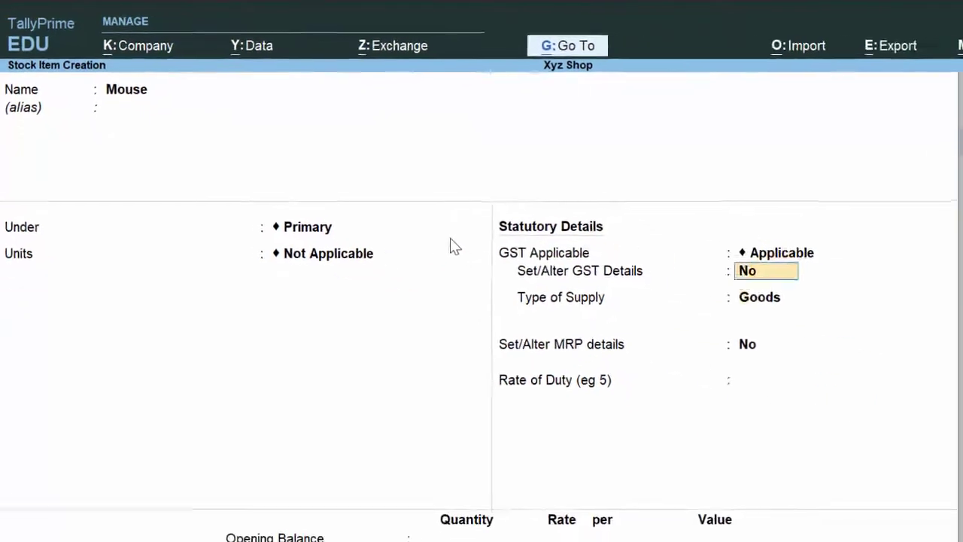
Save the Mouse stock item with its default statutory details and return to the Gateway of Tally
{"action": "key", "text": "Return"}
{"action": "key", "text": "Return"}
{"action": "key", "text": "Return"}
{"action": "key", "text": "Return"}
{"action": "key", "text": "Return"}
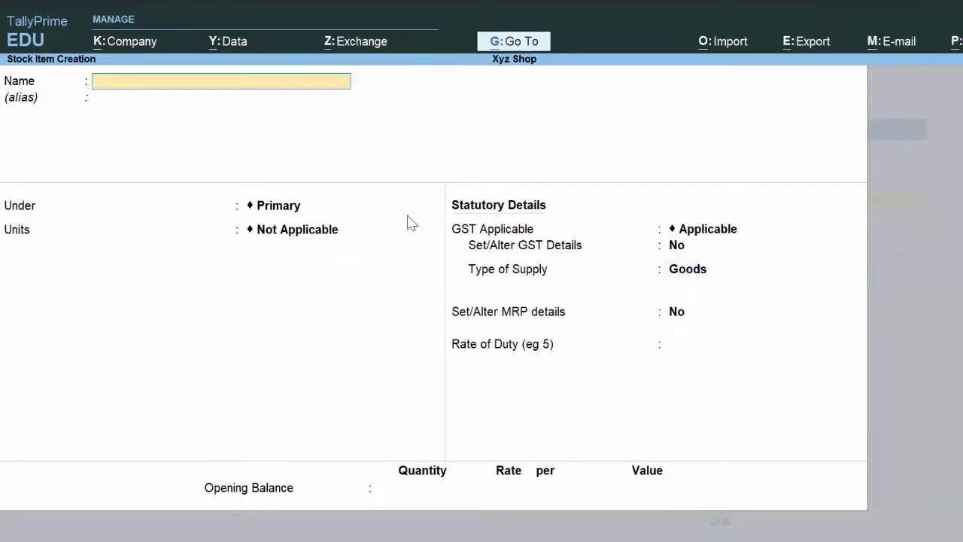
{"action": "key", "text": "Escape"}
{"action": "key", "text": "y"}
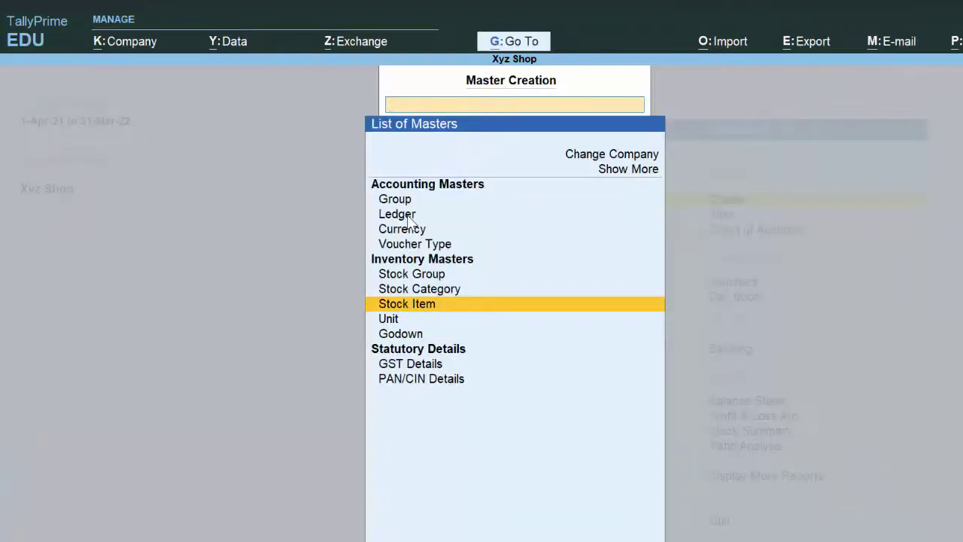
{"action": "key", "text": "Escape"}
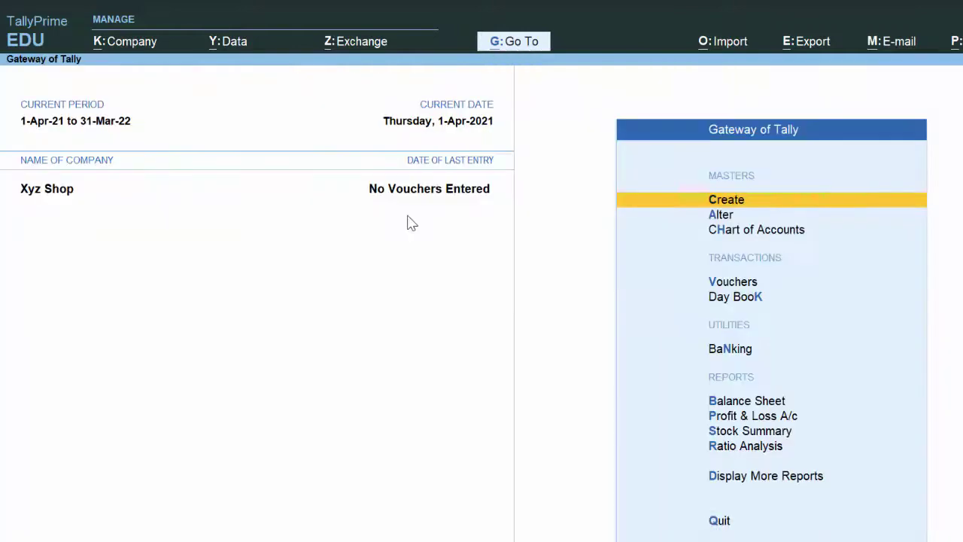
Start a purchase voucher with supplier invoice number 54657 dated 1-Apr-21
{"action": "type", "text": "v"}
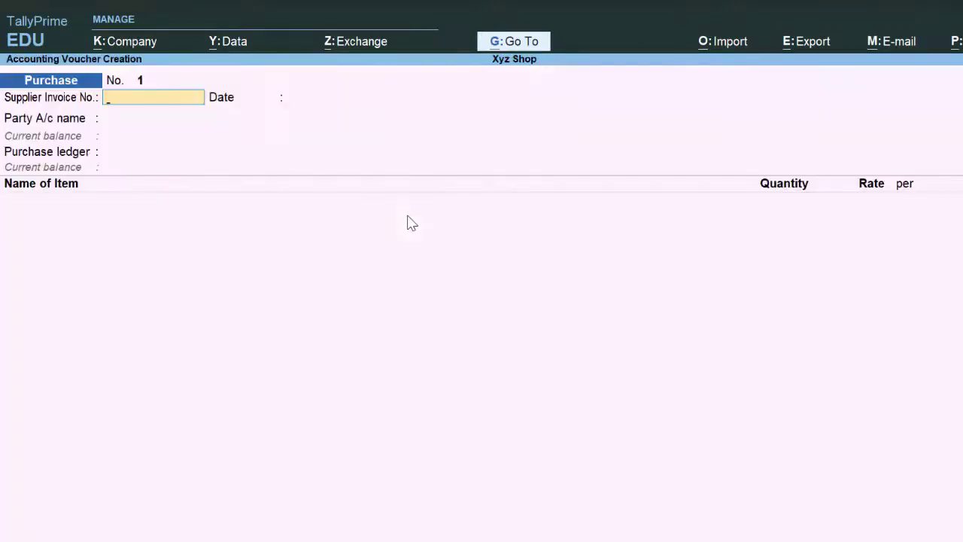
{"action": "type", "text": "54657"}
{"action": "key", "text": "Return"}
{"action": "key", "text": "Return"}
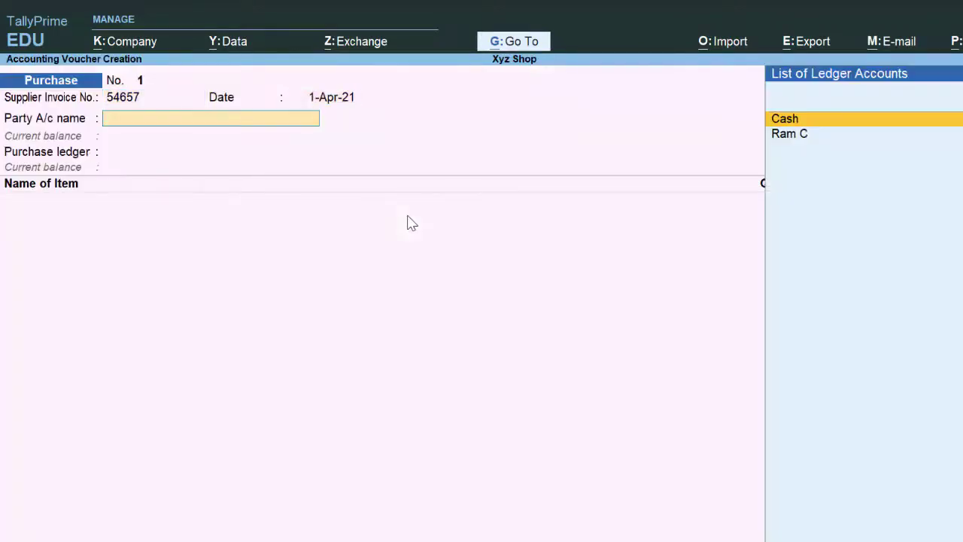
Set the voucher's party account to Cash and leave the receipt and party details blank
{"action": "key", "text": "Return"}
{"action": "key", "text": "Return"}
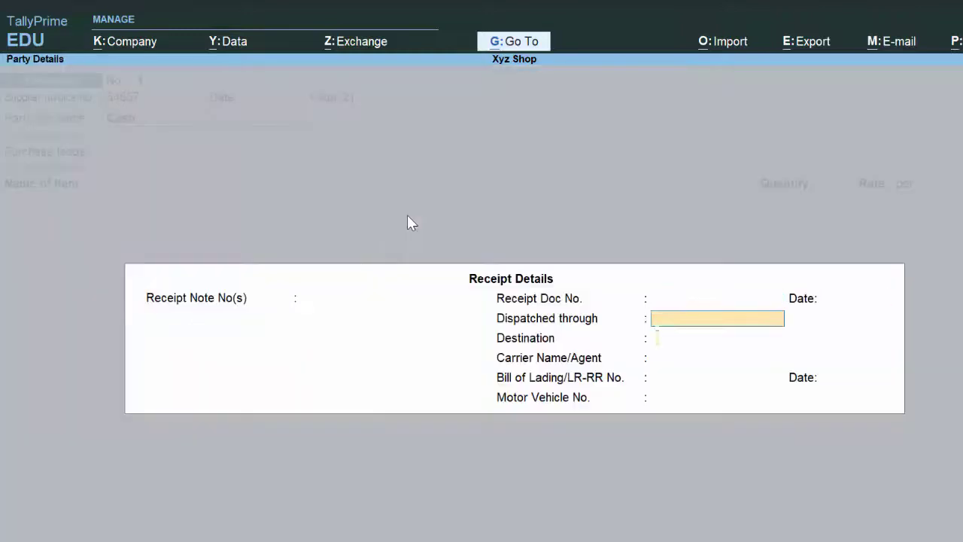
{"action": "key", "text": "Return"}
{"action": "key", "text": "Return"}
{"action": "key", "text": "Return"}
{"action": "key", "text": "Return"}
{"action": "key", "text": "Return"}
{"action": "key", "text": "Return"}
{"action": "key", "text": "Return"}
{"action": "key", "text": "Return"}
{"action": "key", "text": "Return"}
{"action": "key", "text": "Return"}
{"action": "key", "text": "Return"}
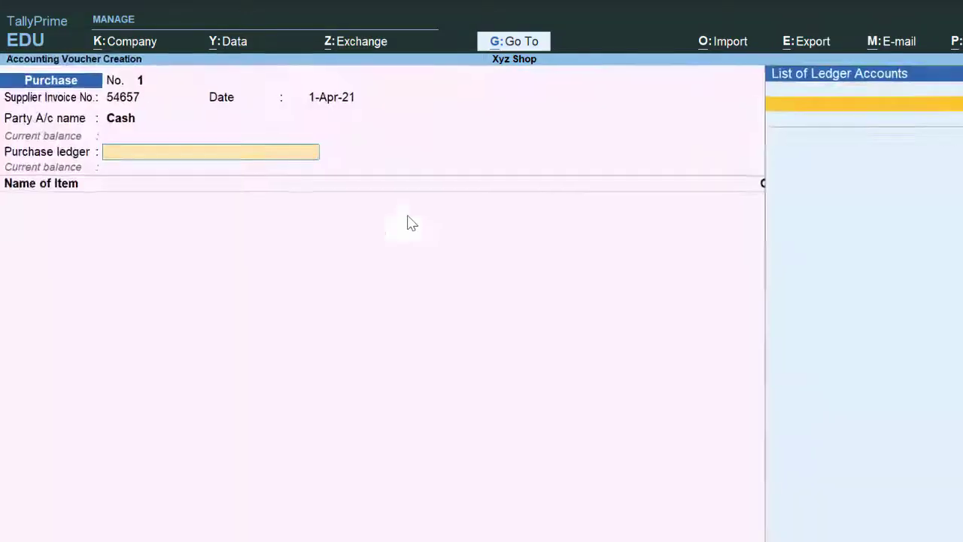
Create a Purchase A/c ledger under Purchase Accounts from within the voucher, keeping its other defaults, and use it as the purchase ledger
{"action": "key", "text": "alt+c"}
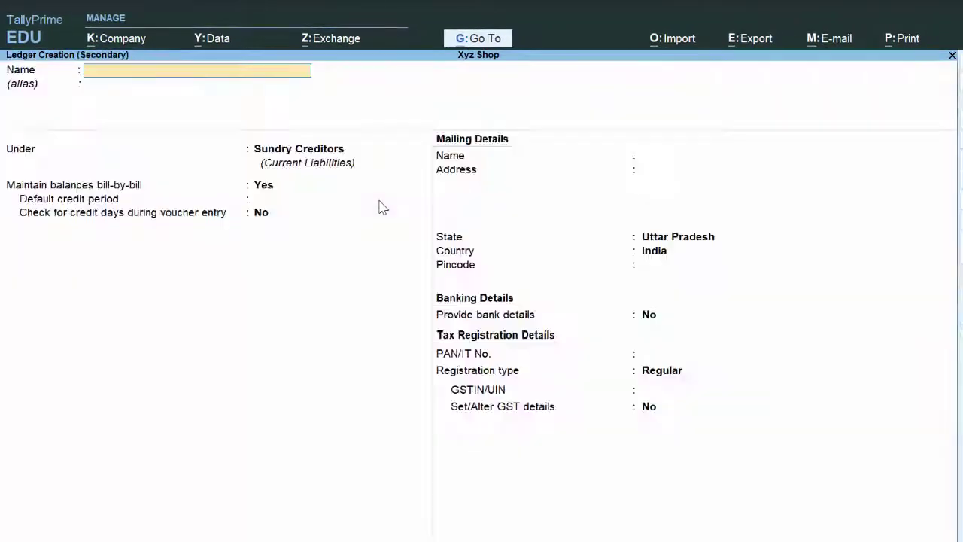
{"action": "type", "text": "Purc"}
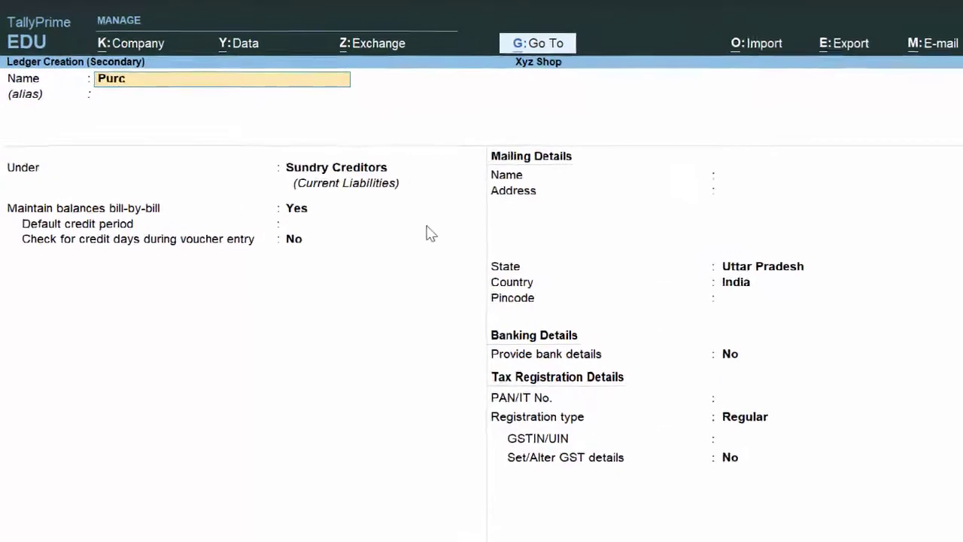
{"action": "type", "text": "hase"}
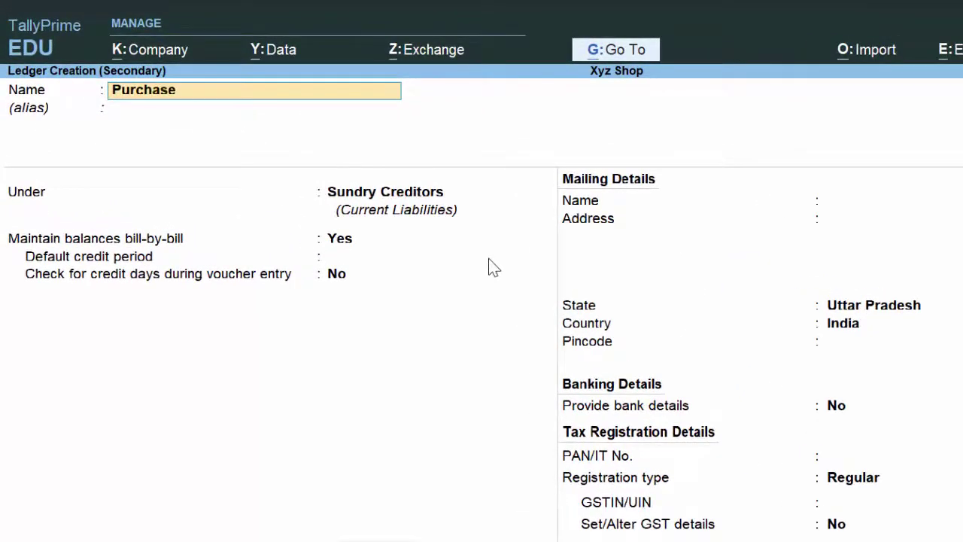
{"action": "type", "text": " a/c"}
{"action": "key", "text": "Return"}
{"action": "key", "text": "Return"}
{"action": "type", "text": "P"}
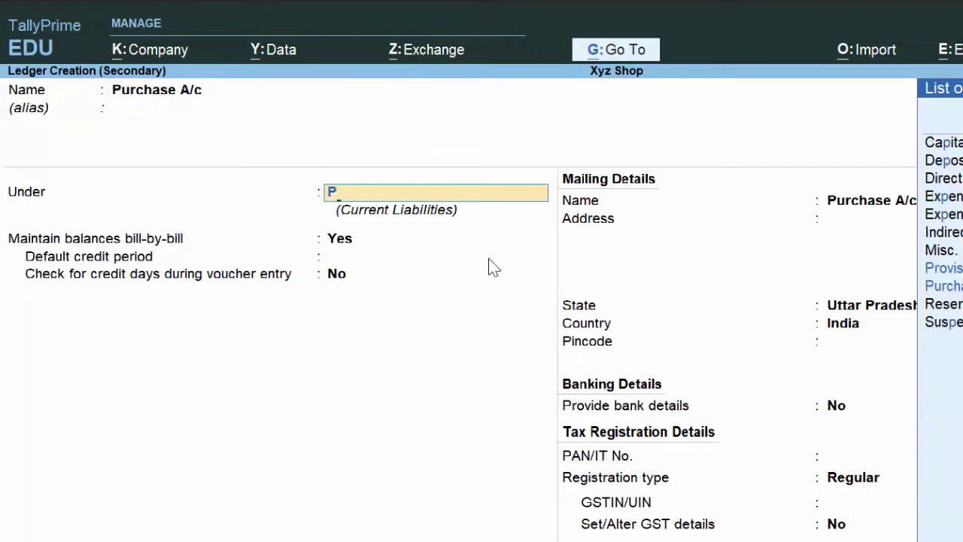
{"action": "key", "text": "Down"}
{"action": "key", "text": "Return"}
{"action": "key", "text": "Return"}
{"action": "key", "text": "Return"}
{"action": "key", "text": "Return"}
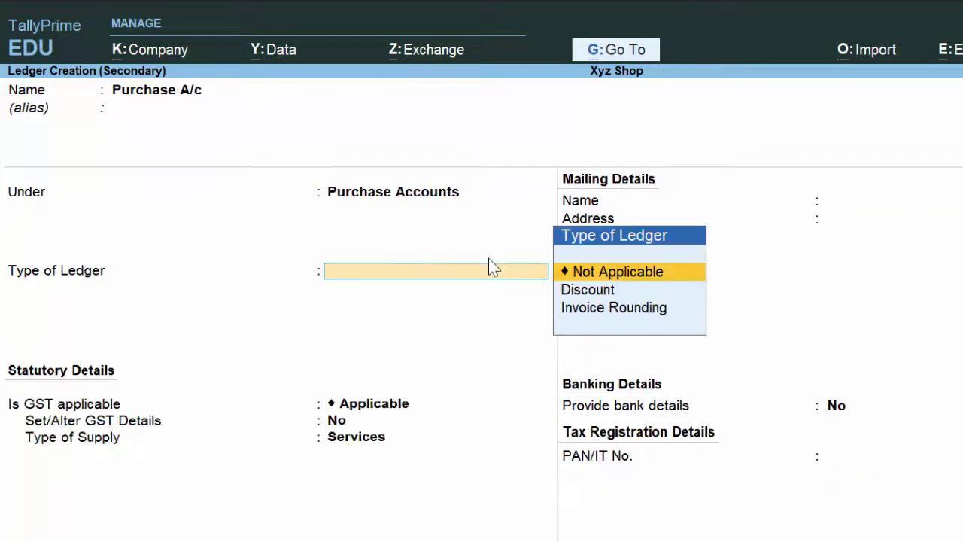
{"action": "key", "text": "ctrl+a"}
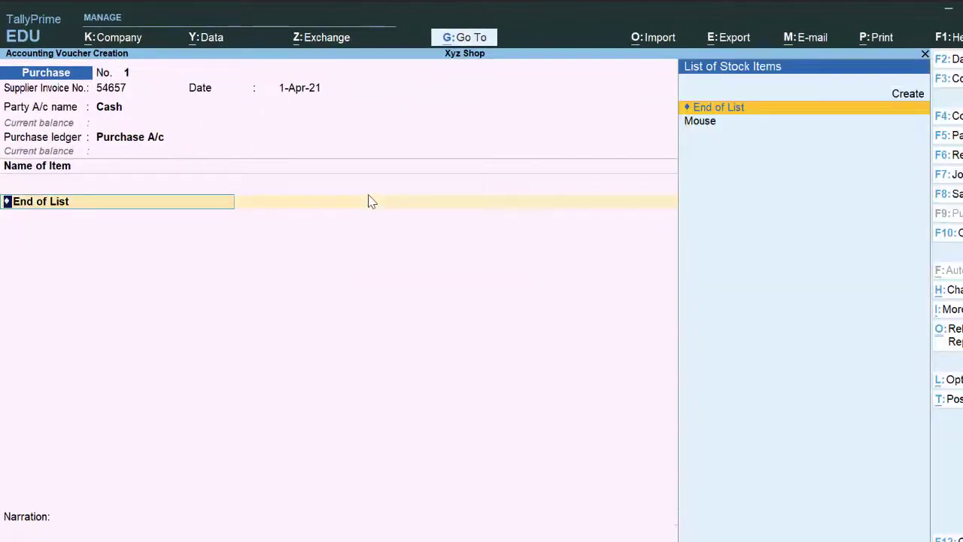
Try adding the Mouse item to the purchase voucher, and discard the voucher
{"action": "key", "text": "Down"}
{"action": "key", "text": "Return"}
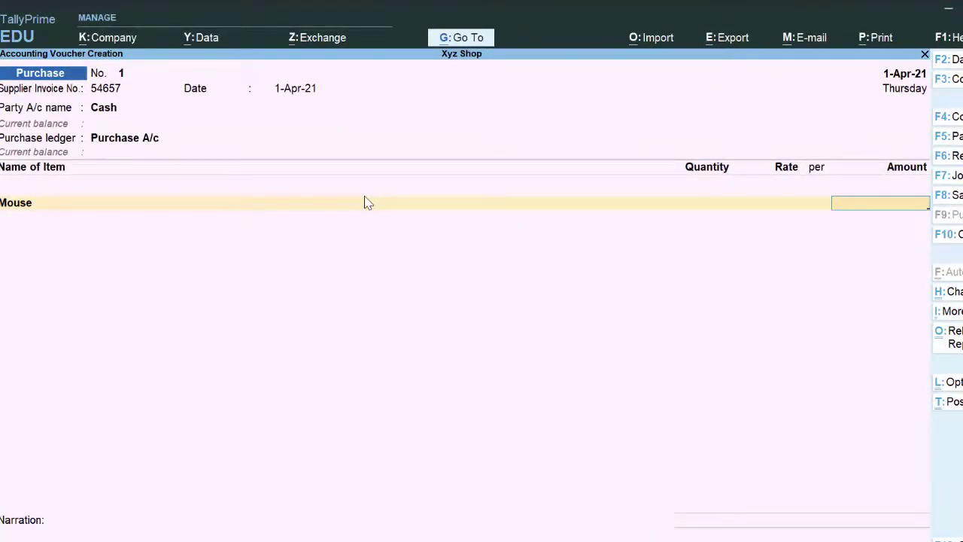
{"action": "key", "text": "Escape"}
{"action": "key", "text": "y"}
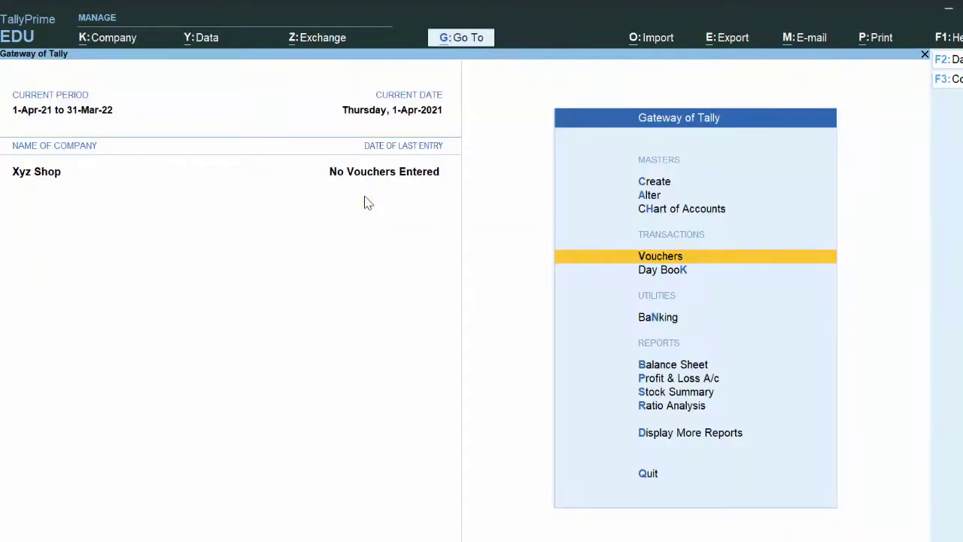
Start a new simple unit of measure with symbol Nos and formal name Numbers
{"action": "key", "text": "Up"}
{"action": "key", "text": "Up"}
{"action": "key", "text": "Up"}
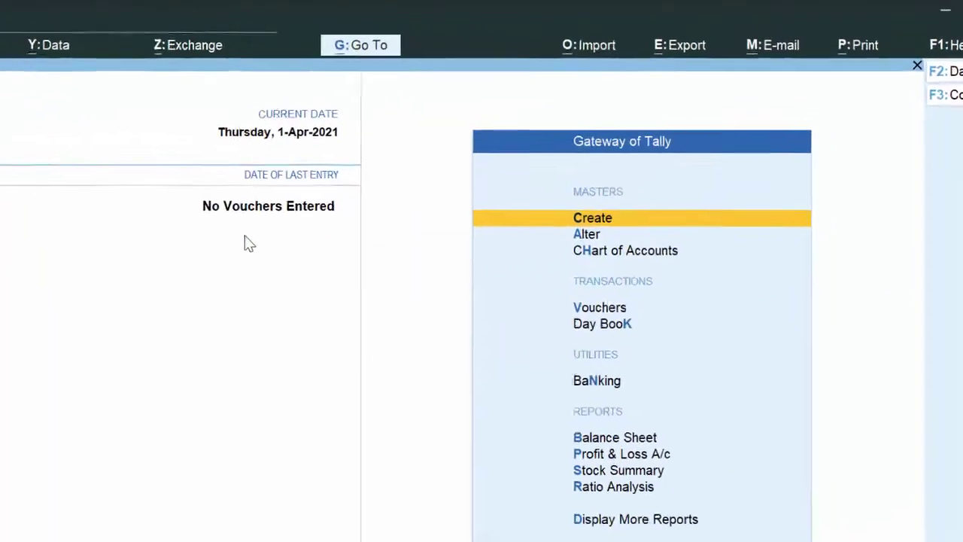
{"action": "key", "text": "Return"}
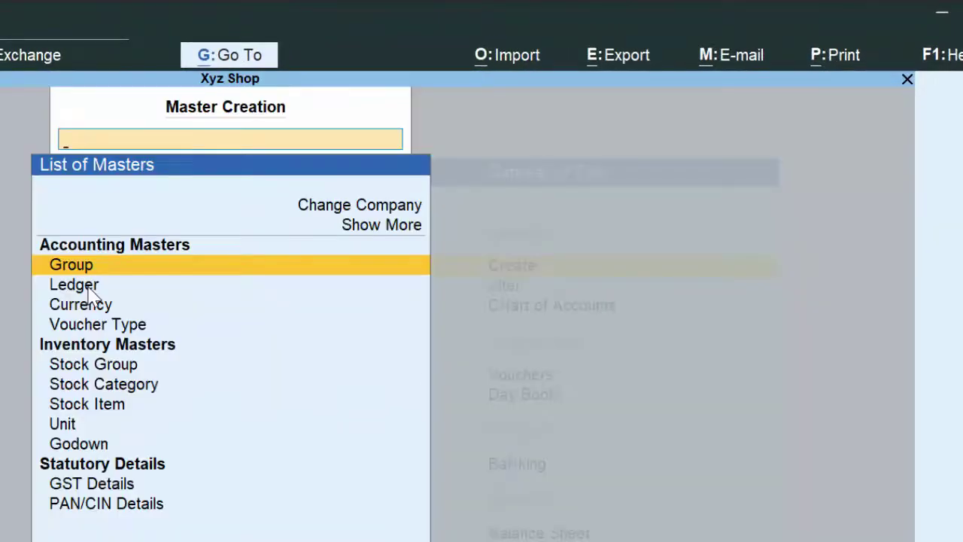
{"action": "key", "text": "Down"}
{"action": "key", "text": "Down"}
{"action": "key", "text": "Down"}
{"action": "key", "text": "Down"}
{"action": "key", "text": "Down"}
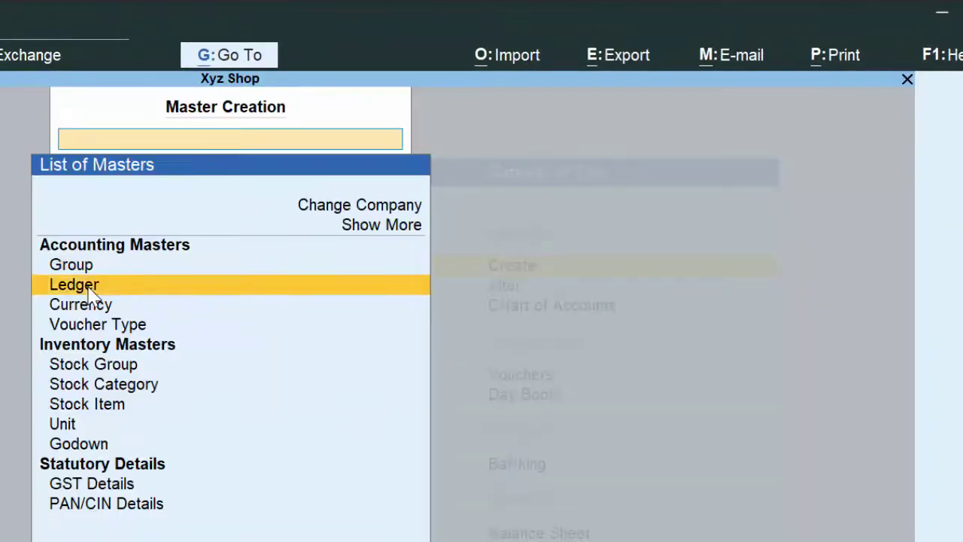
{"action": "key", "text": "Down"}
{"action": "key", "text": "Down"}
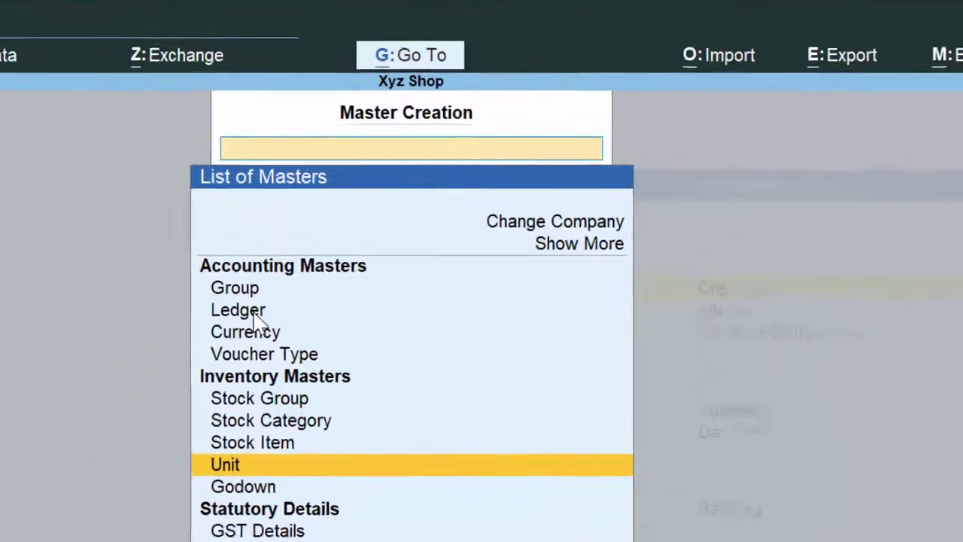
{"action": "key", "text": "Return"}
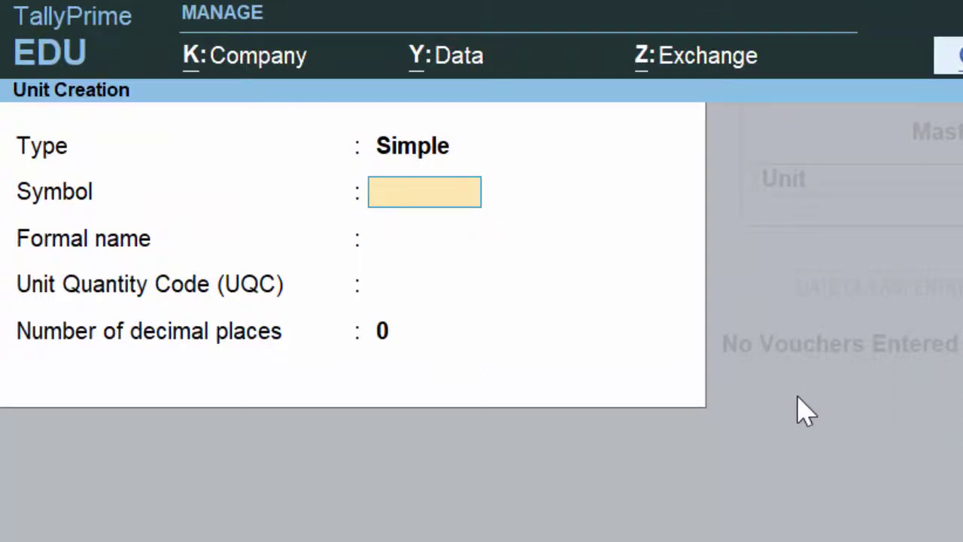
{"action": "type", "text": "Nos"}
{"action": "key", "text": "Return"}
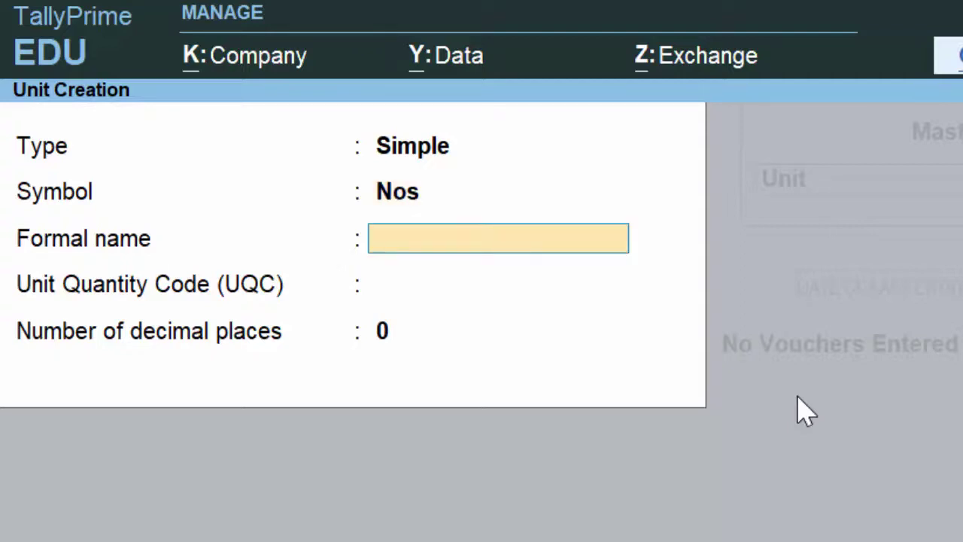
{"action": "type", "text": "Numb"}
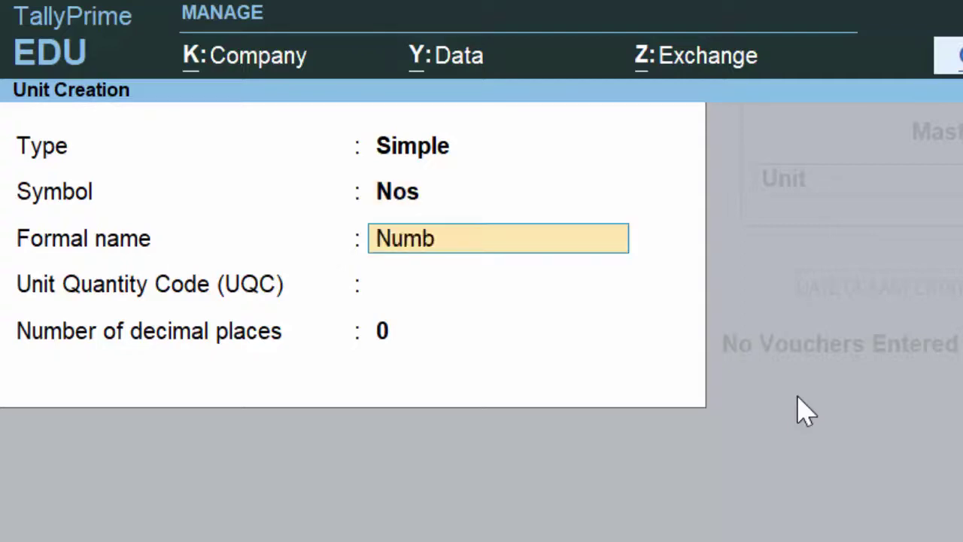
{"action": "type", "text": "ers"}
{"action": "key", "text": "Return"}
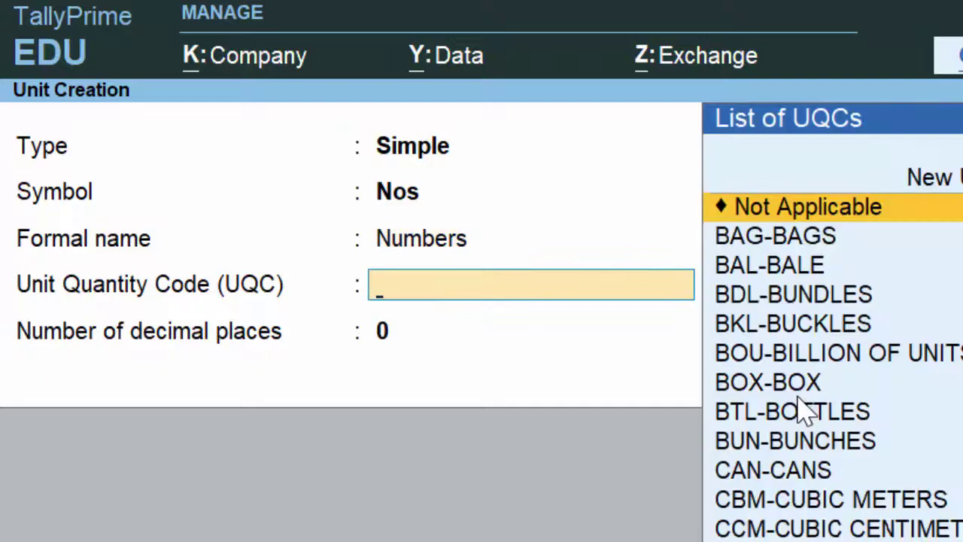
Set the unit quantity code to NOS-NUMBERS, keep 0 decimal places, save the unit and return to the Gateway of Tally
{"action": "type", "text": "n"}
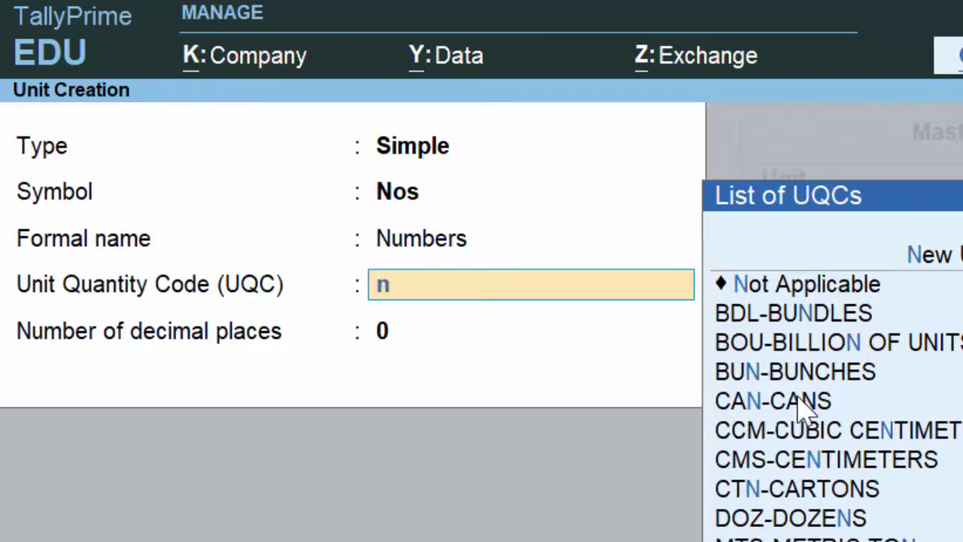
{"action": "type", "text": "os"}
{"action": "key", "text": "Return"}
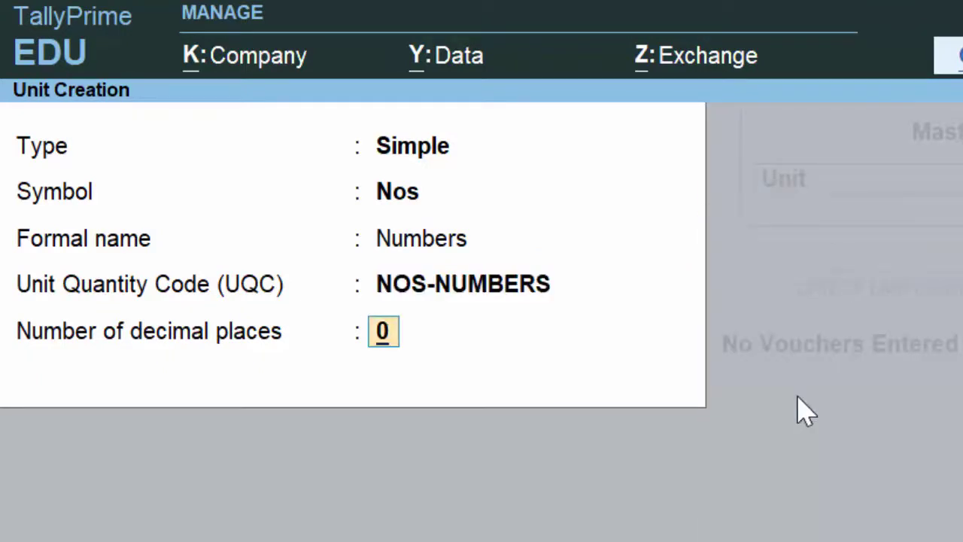
{"action": "key", "text": "Return"}
{"action": "key", "text": "Return"}
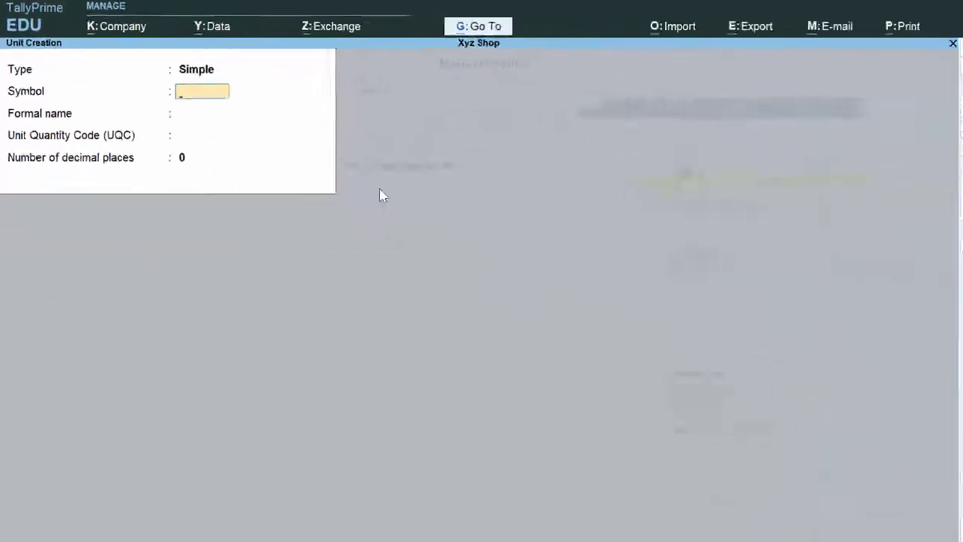
{"action": "key", "text": "Escape"}
{"action": "key", "text": "Escape"}
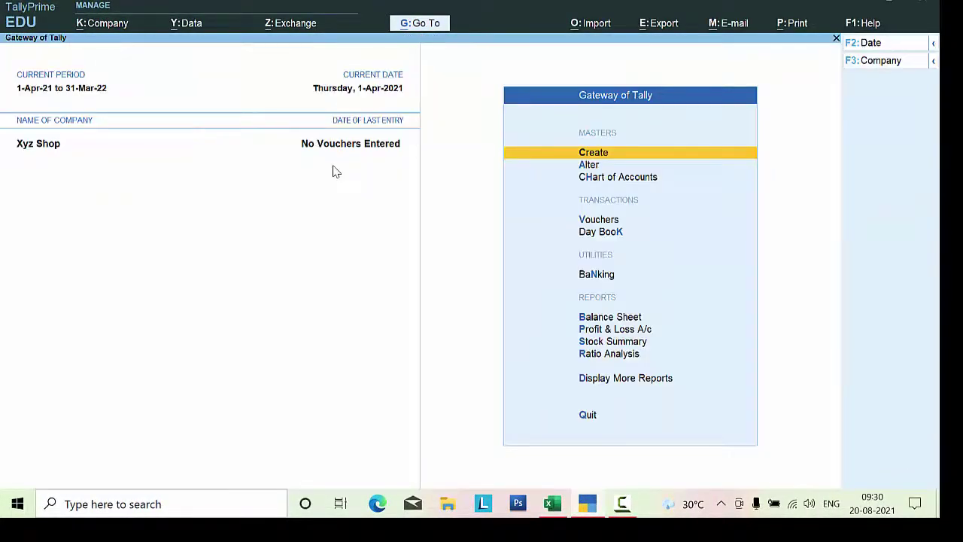
Start a purchase voucher with supplier invoice number 5467 dated 1-Apr-21
{"action": "key", "text": "v"}
{"action": "key", "text": "F9"}
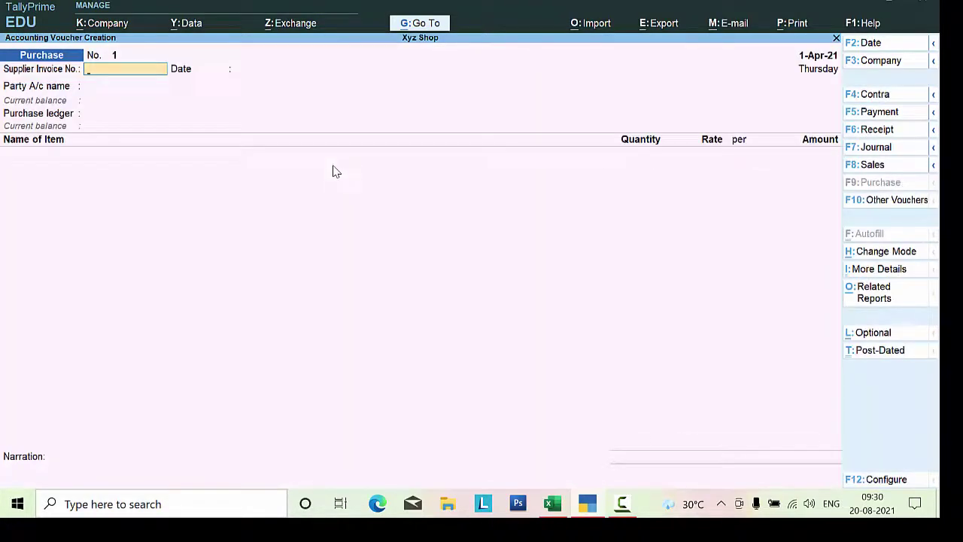
{"action": "type", "text": "5467"}
{"action": "key", "text": "Return"}
{"action": "key", "text": "Return"}
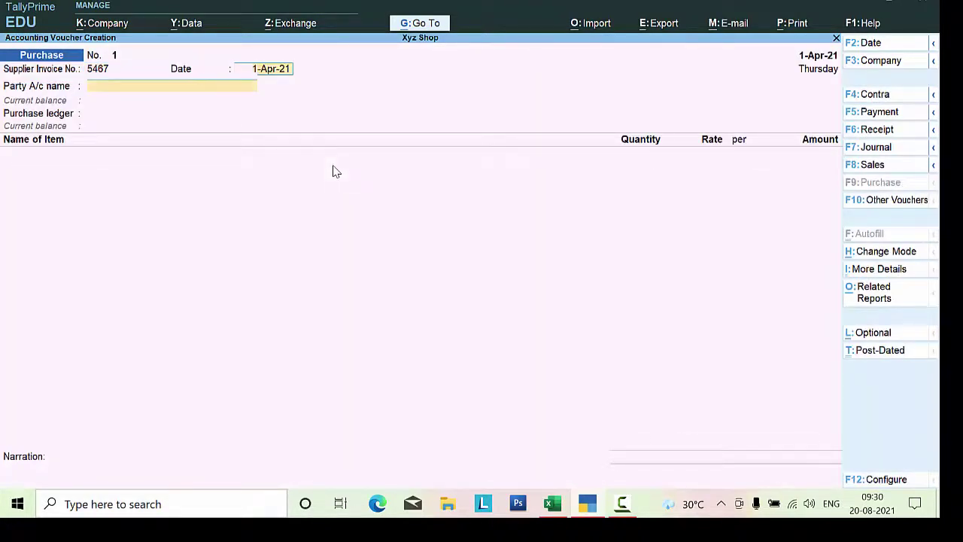
Set the party account to Cash with blank receipt and party details, and select Purchase A/c as the purchase ledger
{"action": "key", "text": "Return"}
{"action": "key", "text": "Return"}
{"action": "key", "text": "Return"}
{"action": "key", "text": "Return"}
{"action": "key", "text": "Return"}
{"action": "key", "text": "Return"}
{"action": "key", "text": "Return"}
{"action": "key", "text": "Return"}
{"action": "key", "text": "Return"}
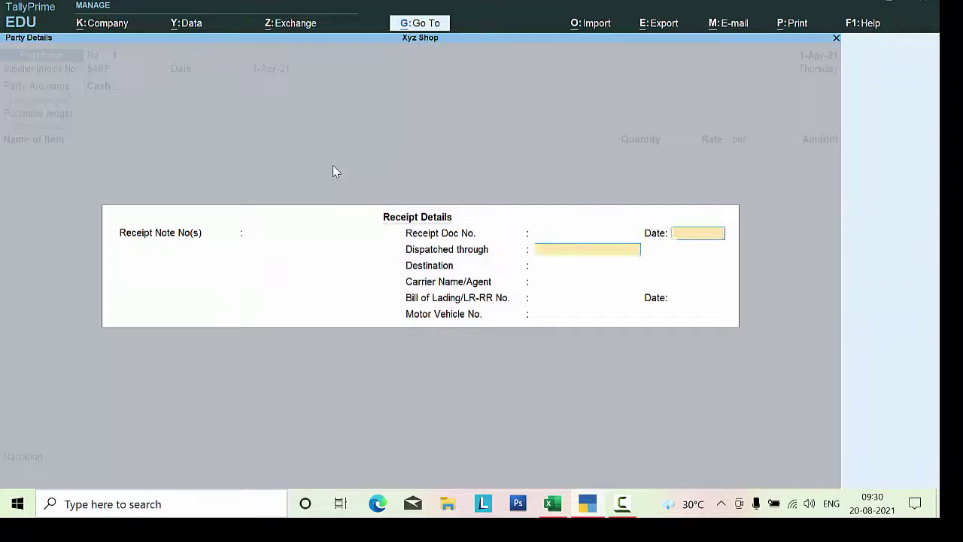
{"action": "key", "text": "Return"}
{"action": "key", "text": "Return"}
{"action": "key", "text": "Return"}
{"action": "key", "text": "Return"}
{"action": "key", "text": "Return"}
{"action": "key", "text": "Return"}
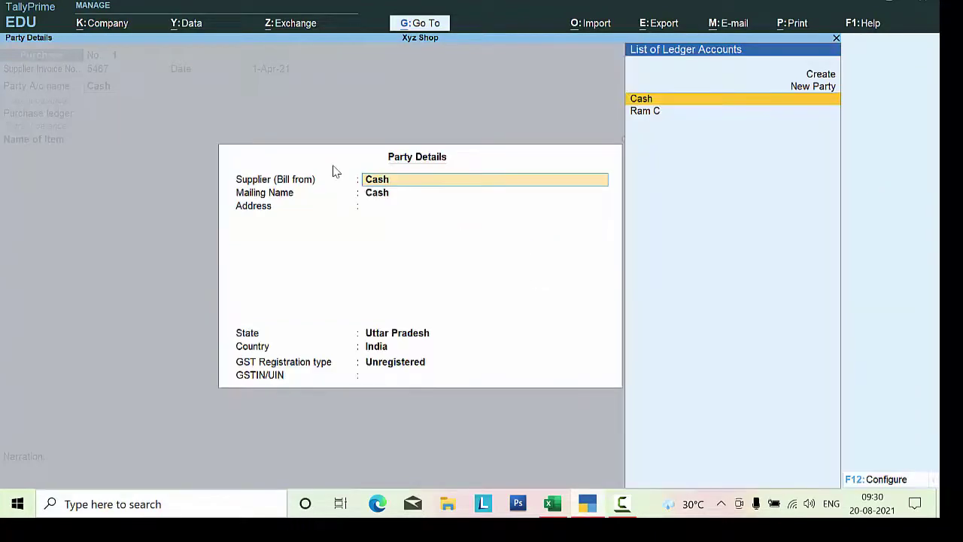
{"action": "key", "text": "Return"}
{"action": "key", "text": "Return"}
{"action": "key", "text": "Return"}
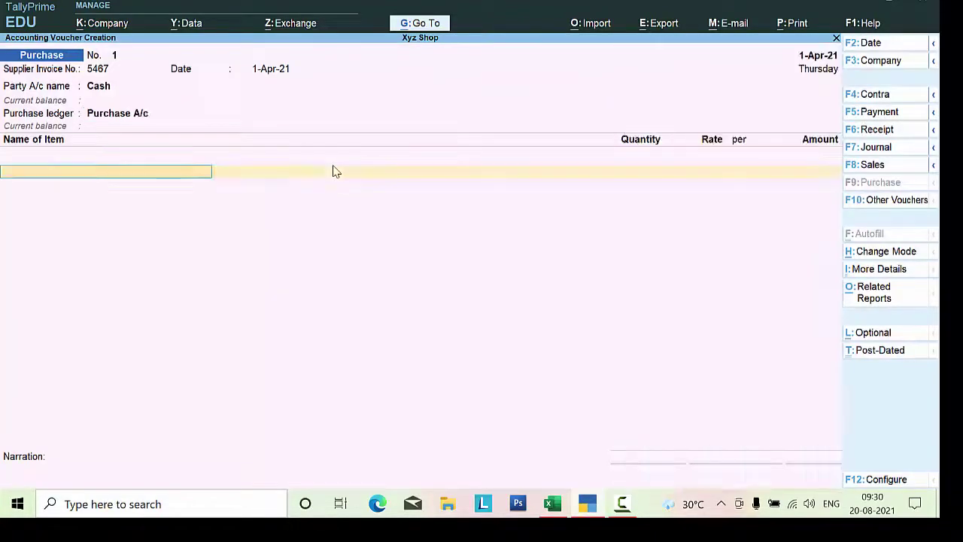
Try entering the Mouse item in the purchase voucher, and discard the voucher
{"action": "type", "text": "M"}
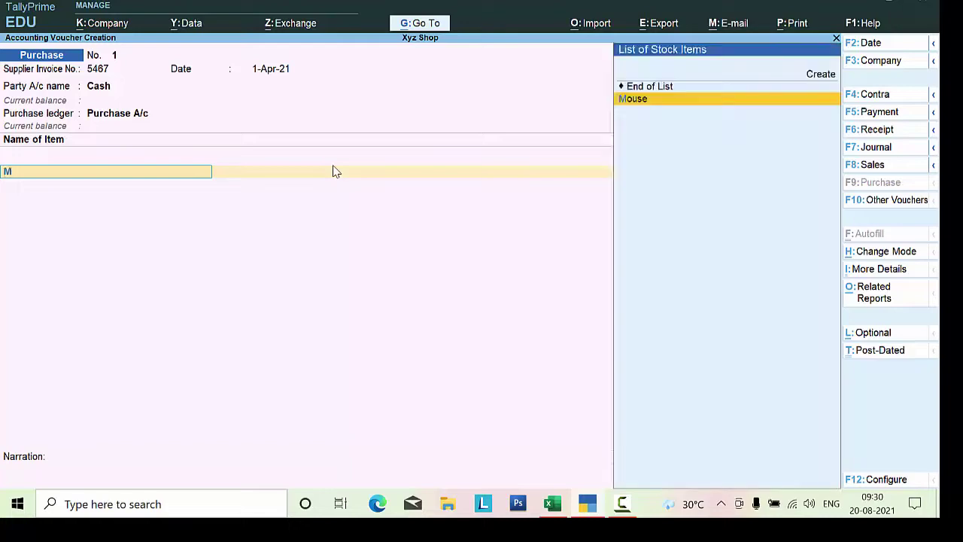
{"action": "key", "text": "Return"}
{"action": "key", "text": "Return"}
{"action": "key", "text": "Return"}
{"action": "key", "text": "Return"}
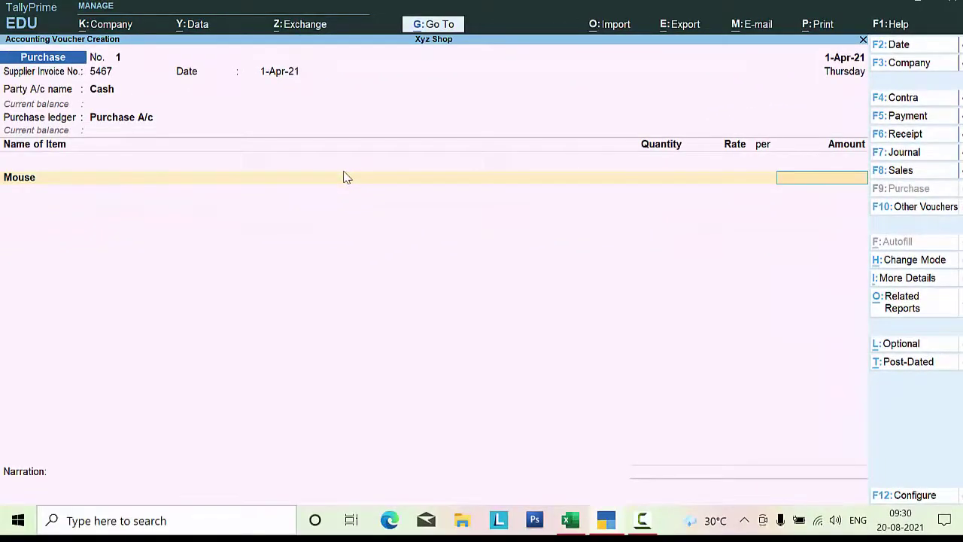
{"action": "key", "text": "Escape"}
{"action": "key", "text": "y"}
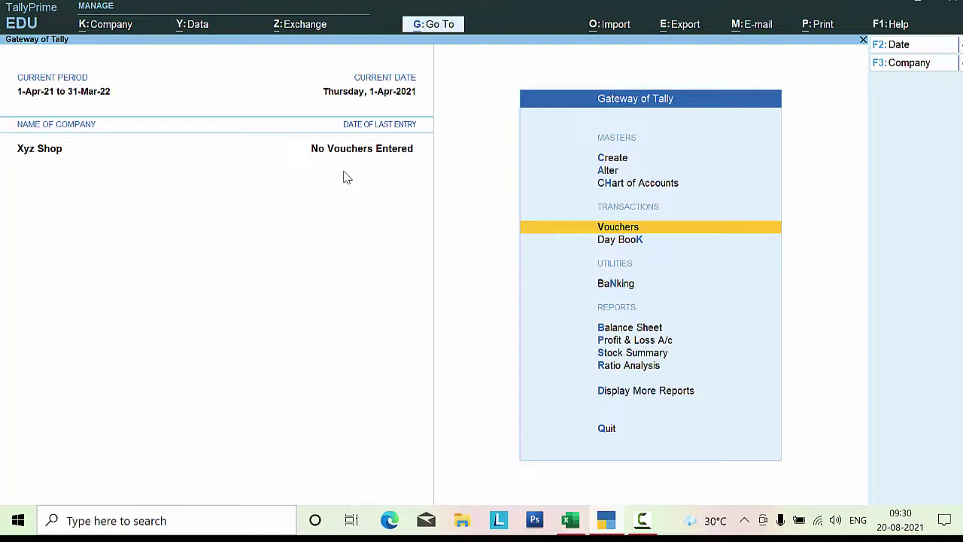
Open the Mouse stock item for alteration and set its units to Nos
{"action": "key", "text": "Up"}
{"action": "key", "text": "Up"}
{"action": "key", "text": "Return"}
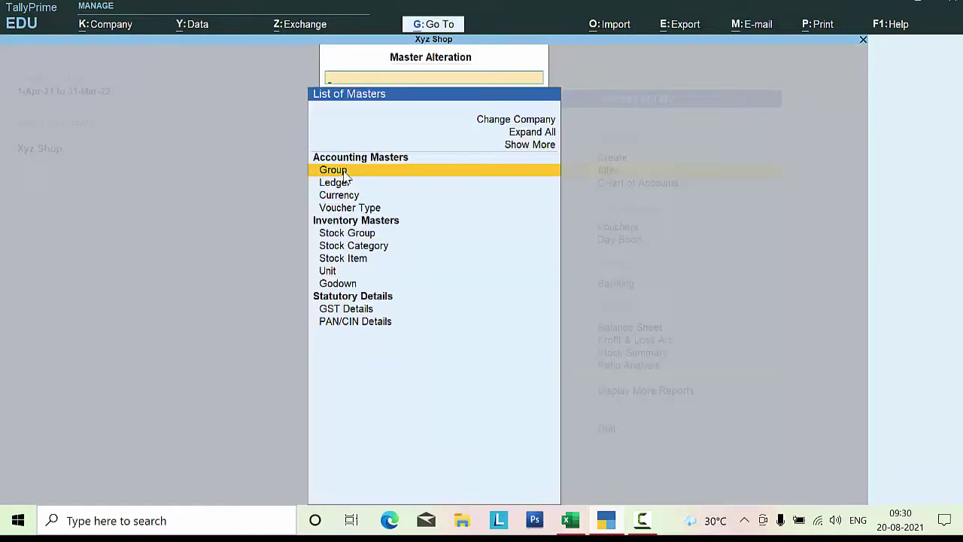
{"action": "key", "text": "Down"}
{"action": "key", "text": "Down"}
{"action": "key", "text": "Down"}
{"action": "key", "text": "Down"}
{"action": "key", "text": "Down"}
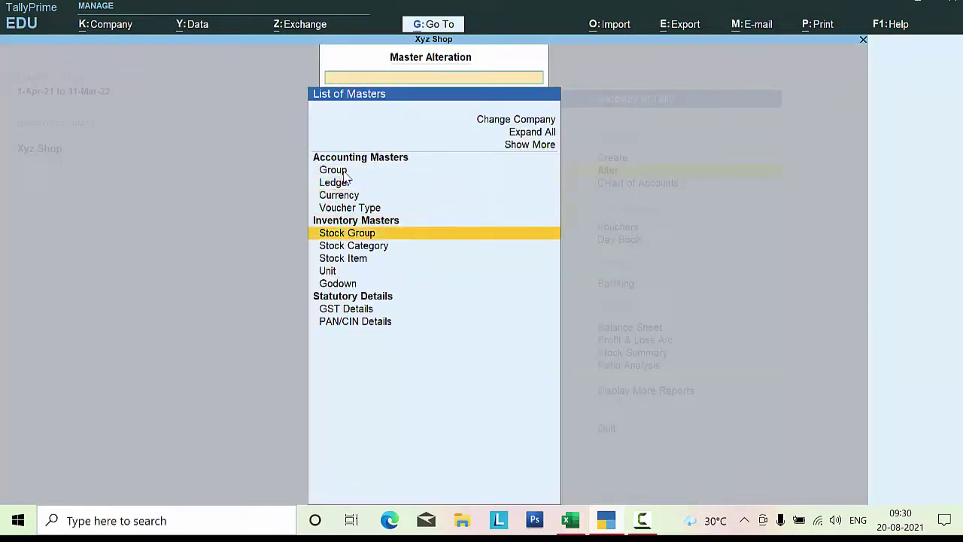
{"action": "key", "text": "Down"}
{"action": "key", "text": "Return"}
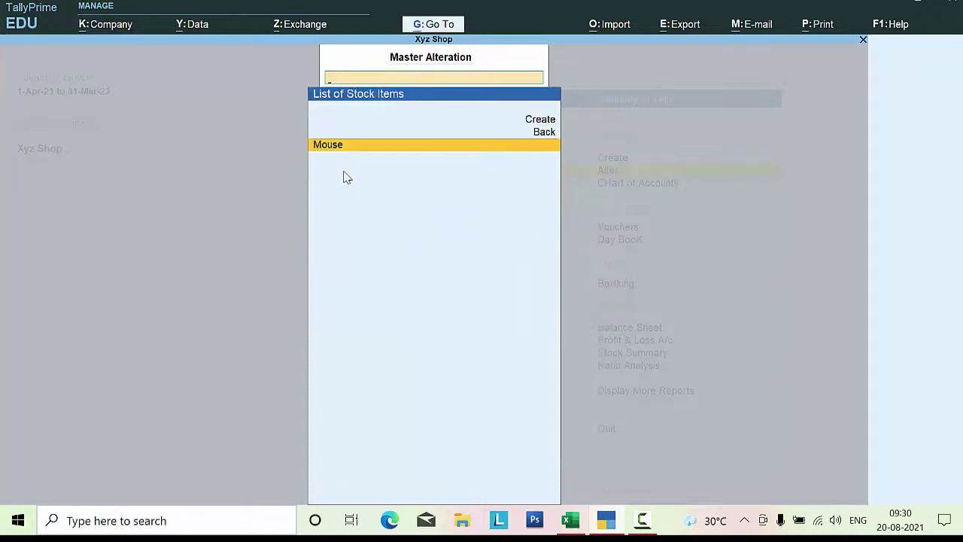
{"action": "key", "text": "Return"}
{"action": "key", "text": "Return"}
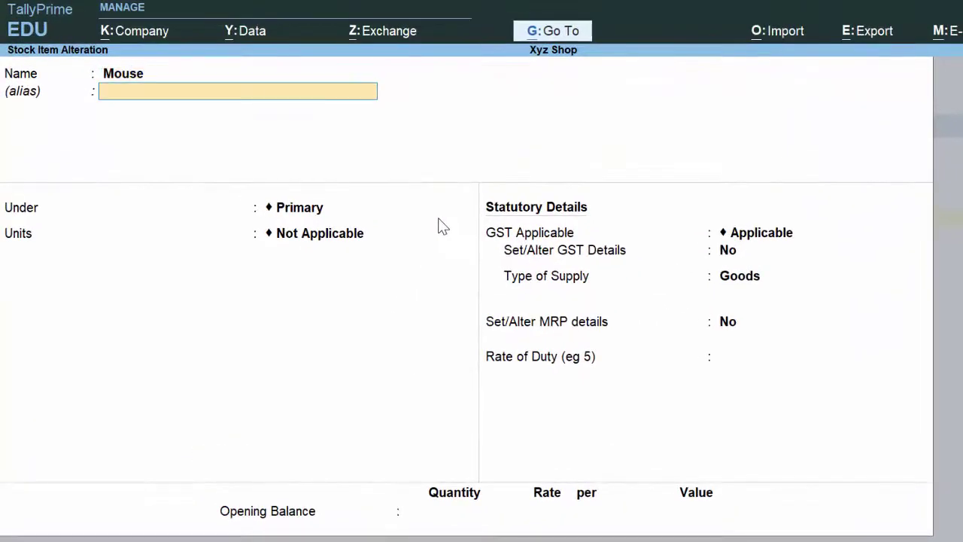
{"action": "key", "text": "Return"}
{"action": "key", "text": "Return"}
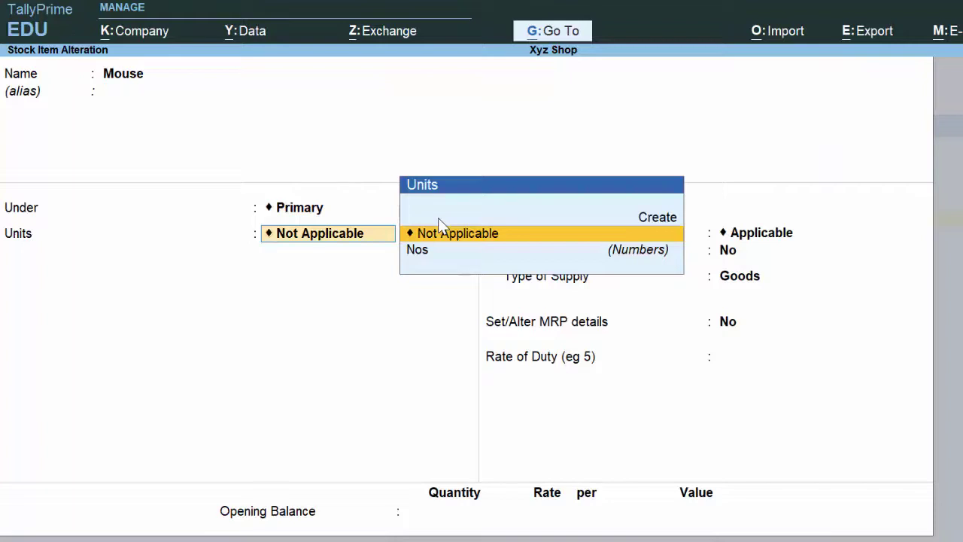
{"action": "key", "text": "Down"}
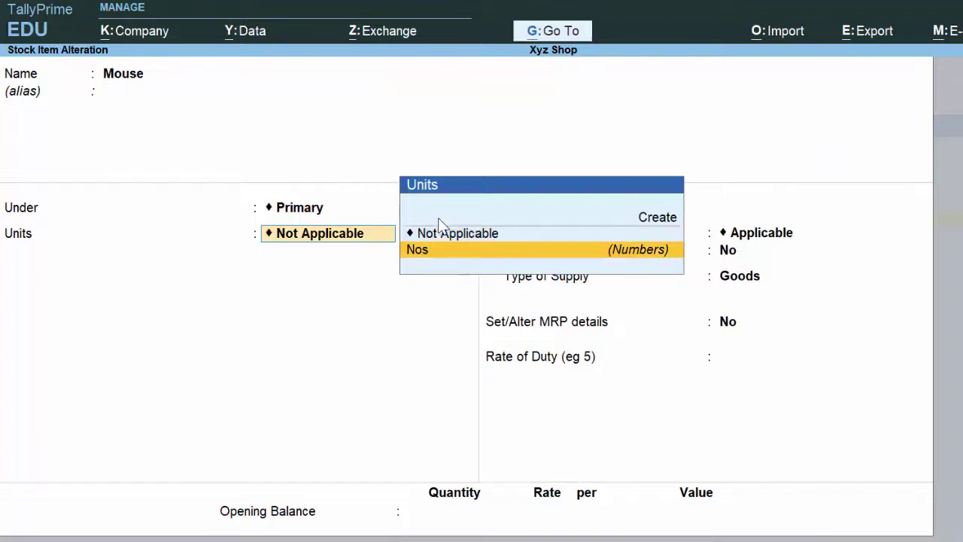
{"action": "key", "text": "Return"}
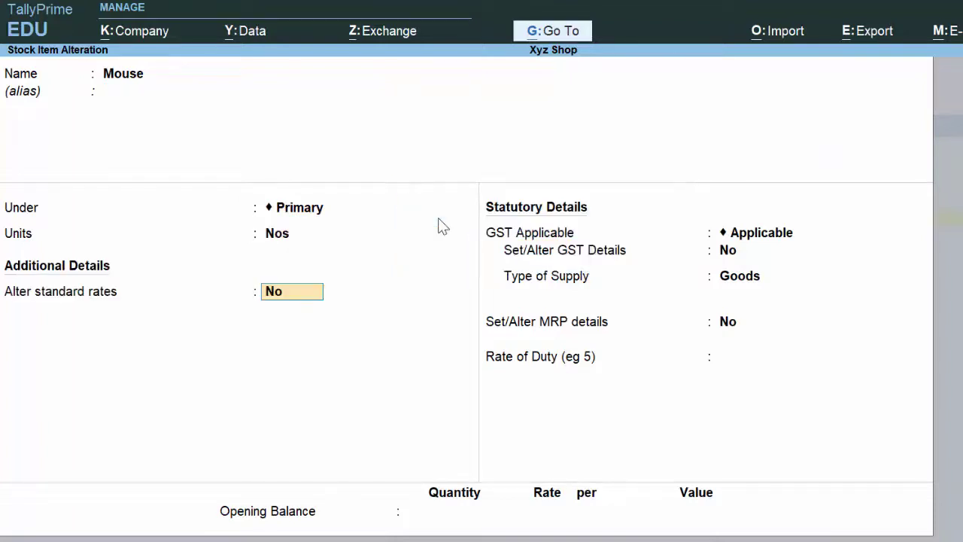
Keep the Mouse item's remaining defaults, leave the opening balance blank, save the item and return to the Gateway of Tally
{"action": "key", "text": "Return"}
{"action": "key", "text": "Return"}
{"action": "key", "text": "Return"}
{"action": "key", "text": "Return"}
{"action": "key", "text": "Return"}
{"action": "key", "text": "Return"}
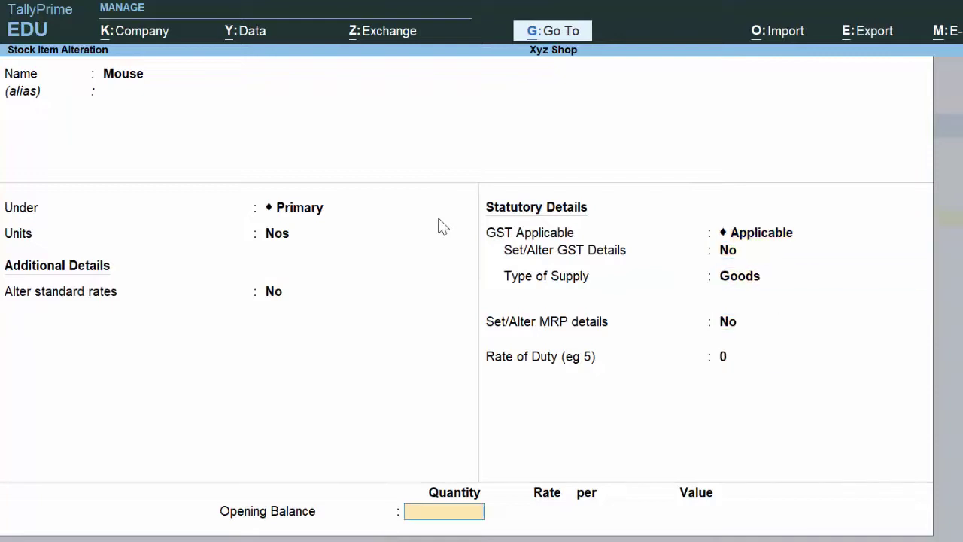
{"action": "key", "text": "Return"}
{"action": "key", "text": "Return"}
{"action": "key", "text": "Escape"}
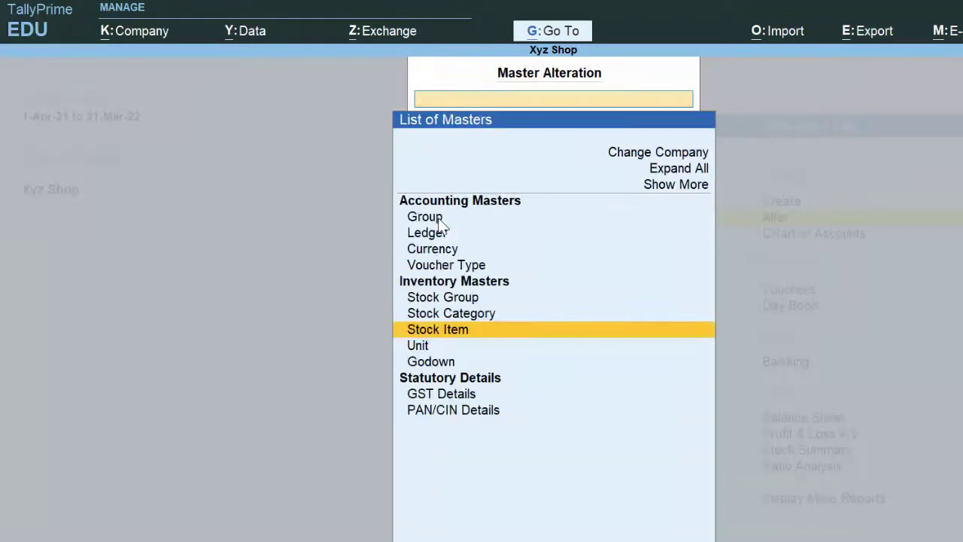
{"action": "key", "text": "Escape"}
Start a purchase voucher with supplier invoice number 65758 dated 1-Apr-21
{"action": "key", "text": "v"}
{"action": "key", "text": "F9"}
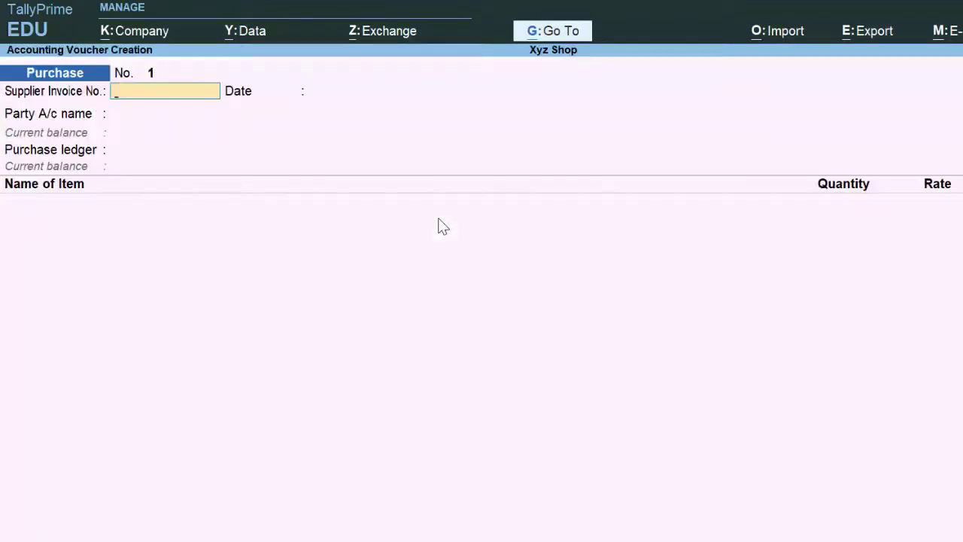
{"action": "type", "text": "65758"}
{"action": "key", "text": "Return"}
{"action": "key", "text": "Return"}
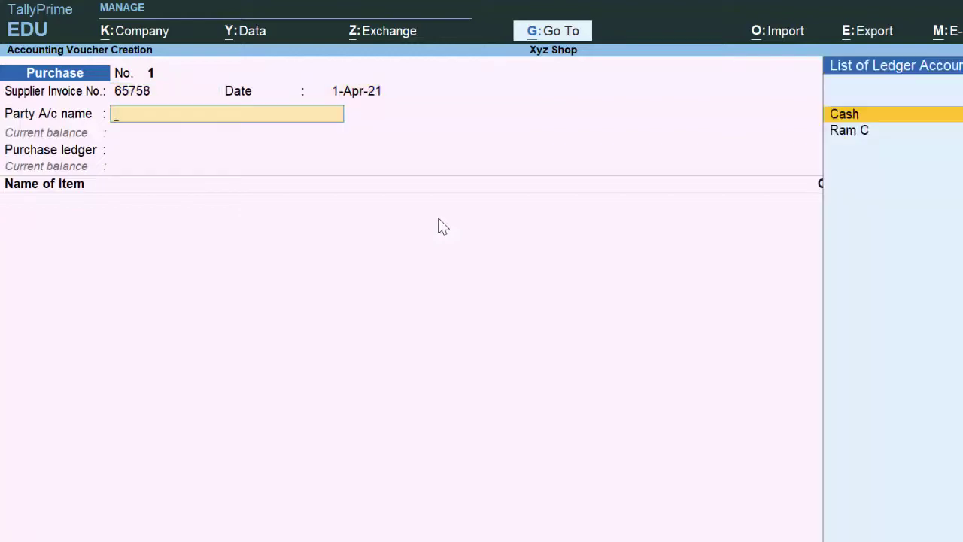
Choose Cash as the party account, leave the receipt and address details blank, and use Purchase A/c as the purchase ledger
{"action": "key", "text": "Return"}
{"action": "key", "text": "Return"}
{"action": "key", "text": "Return"}
{"action": "key", "text": "Return"}
{"action": "key", "text": "Return"}
{"action": "key", "text": "Return"}
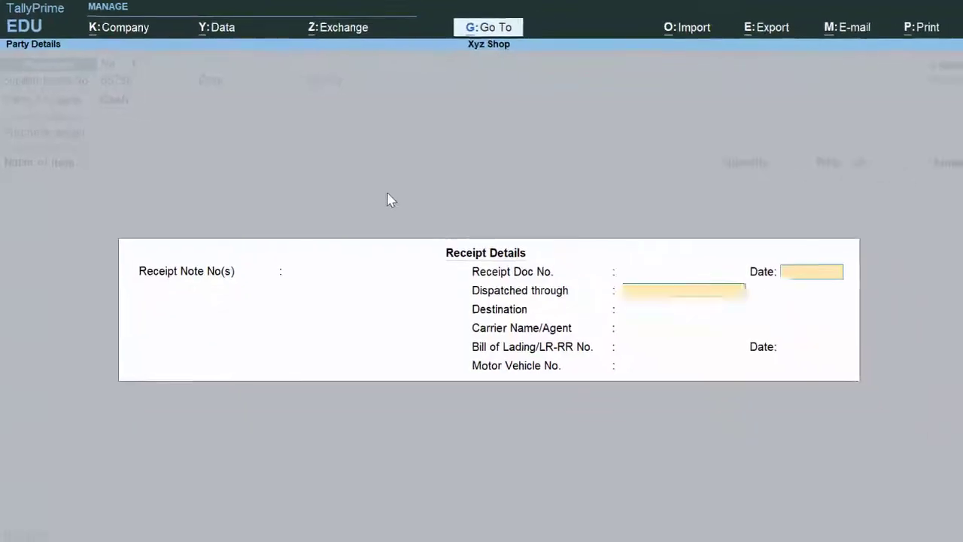
{"action": "key", "text": "Return"}
{"action": "key", "text": "Return"}
{"action": "key", "text": "Return"}
{"action": "key", "text": "Return"}
{"action": "key", "text": "Return"}
{"action": "key", "text": "Return"}
{"action": "key", "text": "Return"}
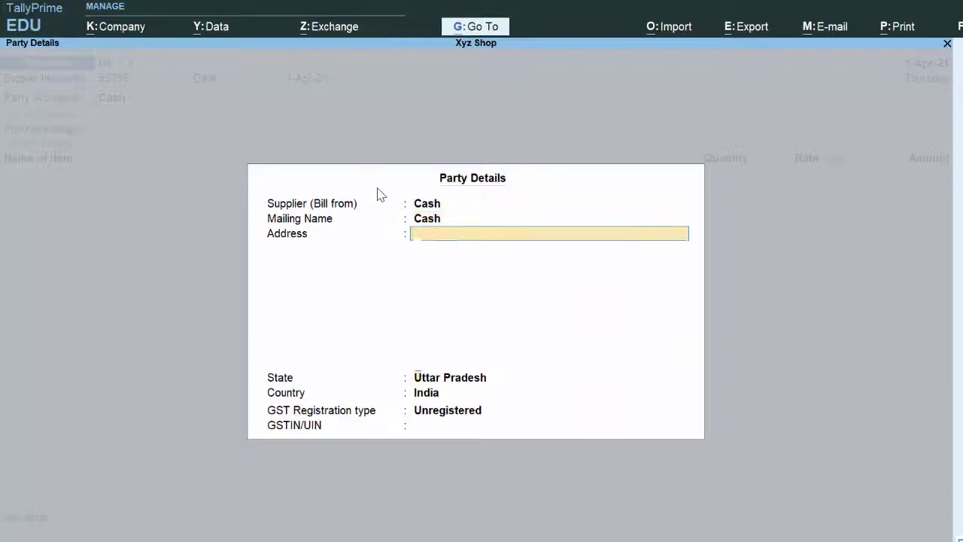
{"action": "key", "text": "Return"}
{"action": "key", "text": "Return"}
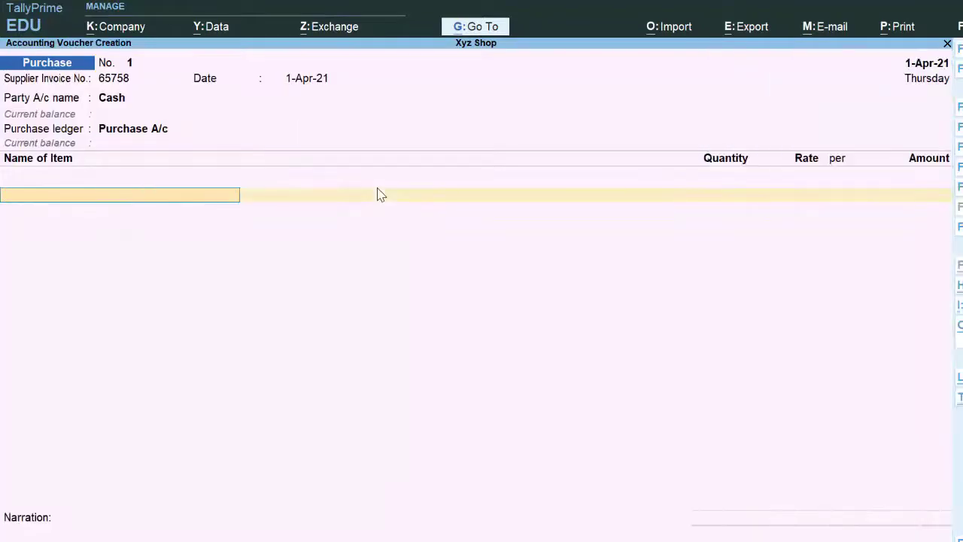
Add the Mouse item to the voucher with quantity 6 Nos at a rate of 600 per Nos
{"action": "type", "text": "M"}
{"action": "key", "text": "Return"}
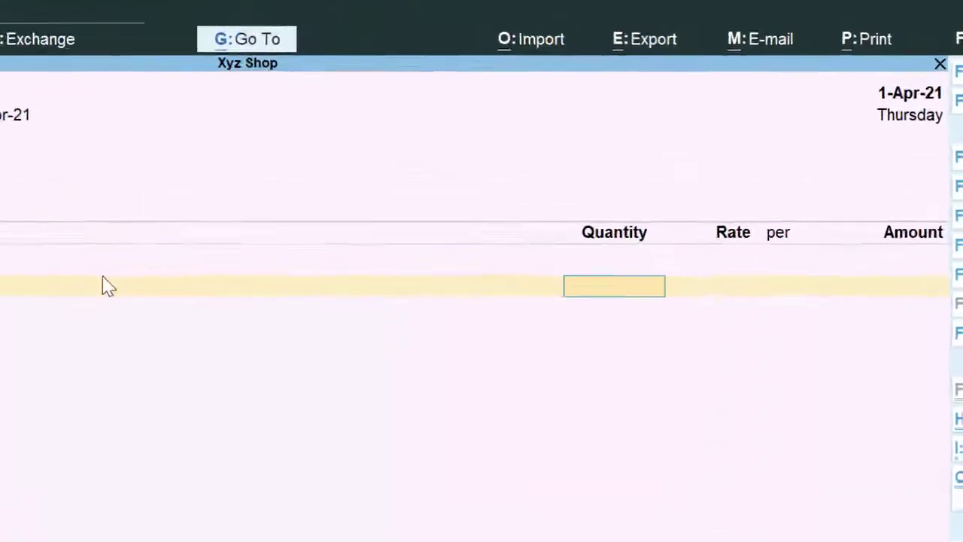
{"action": "type", "text": "6"}
{"action": "key", "text": "Return"}
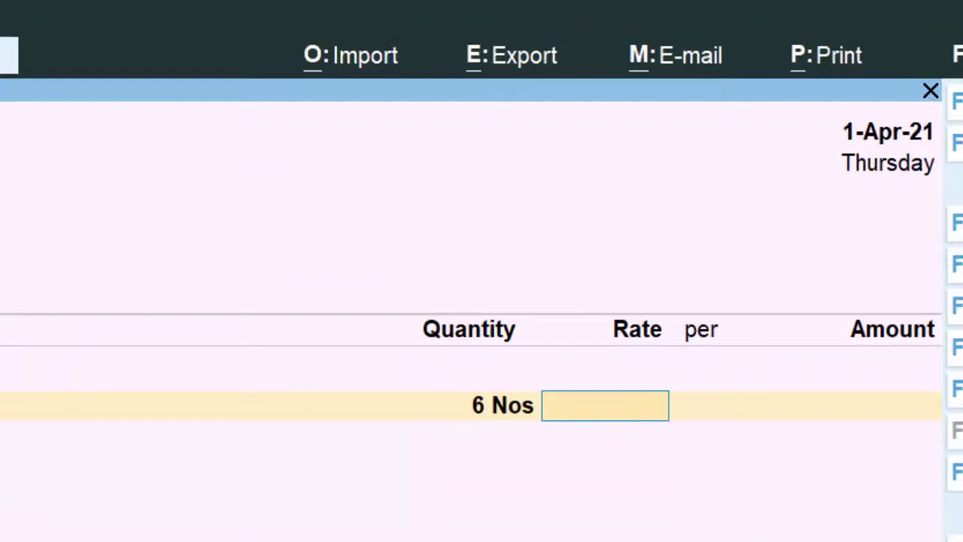
{"action": "type", "text": "600"}
{"action": "key", "text": "Return"}
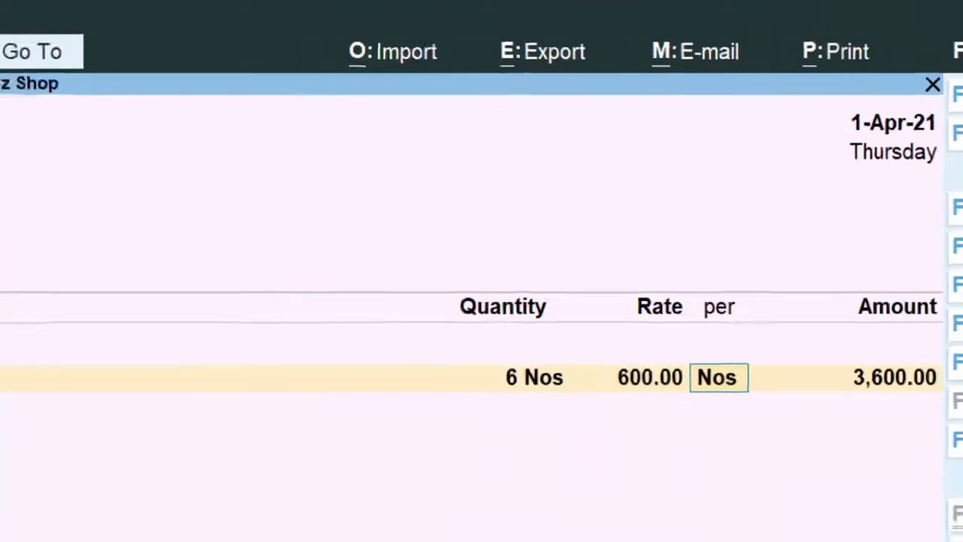
{"action": "key", "text": "Return"}
{"action": "key", "text": "Return"}
End the item list, leave the narration blank and save the purchase voucher
{"action": "key", "text": "Return"}
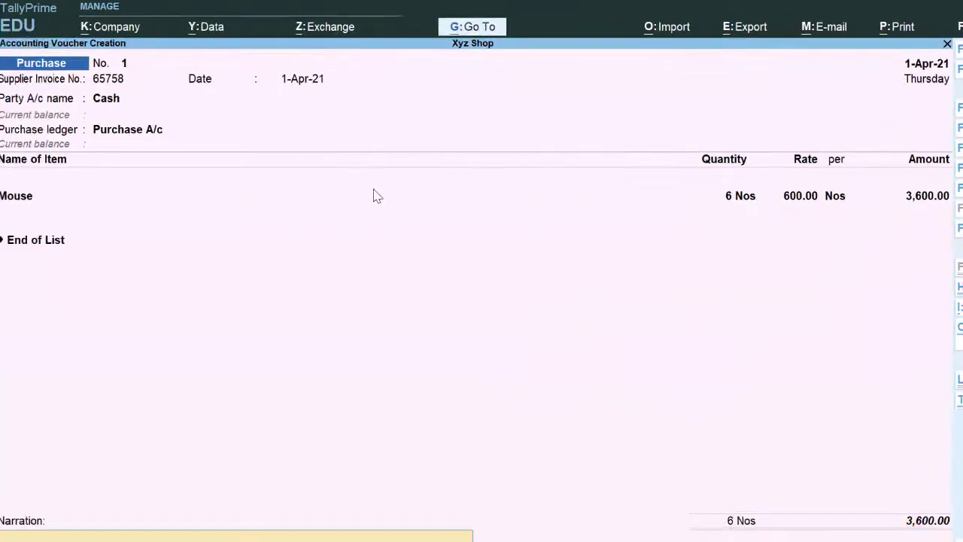
{"action": "key", "text": "Return"}
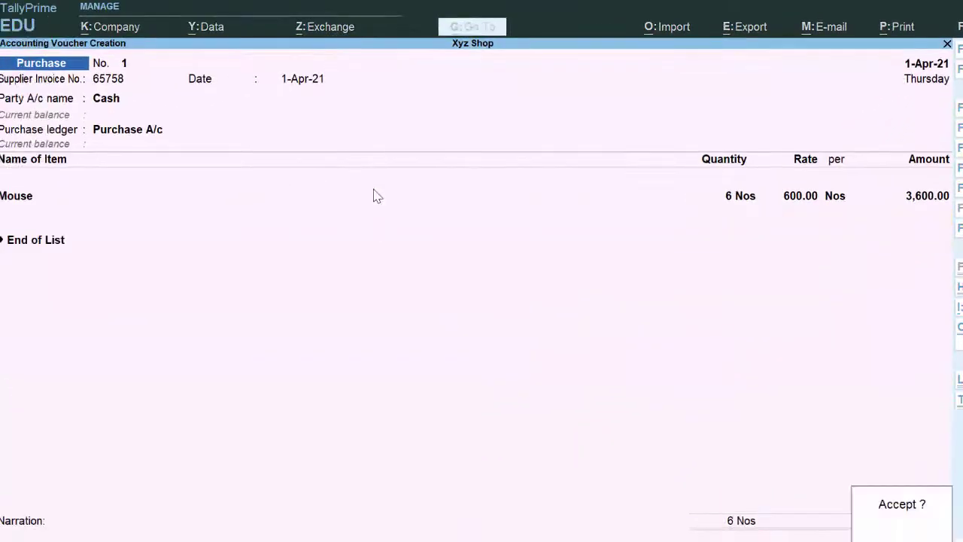
{"action": "key", "text": "Return"}
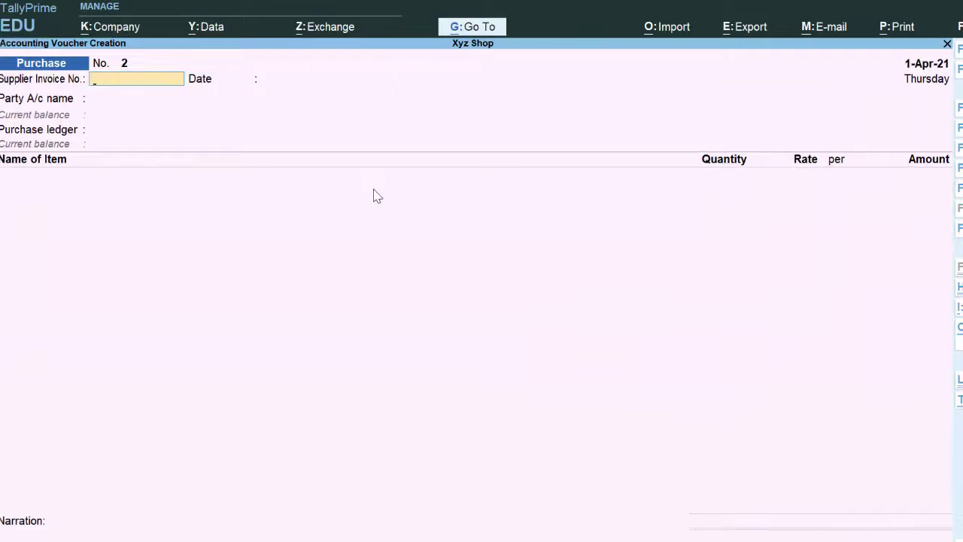